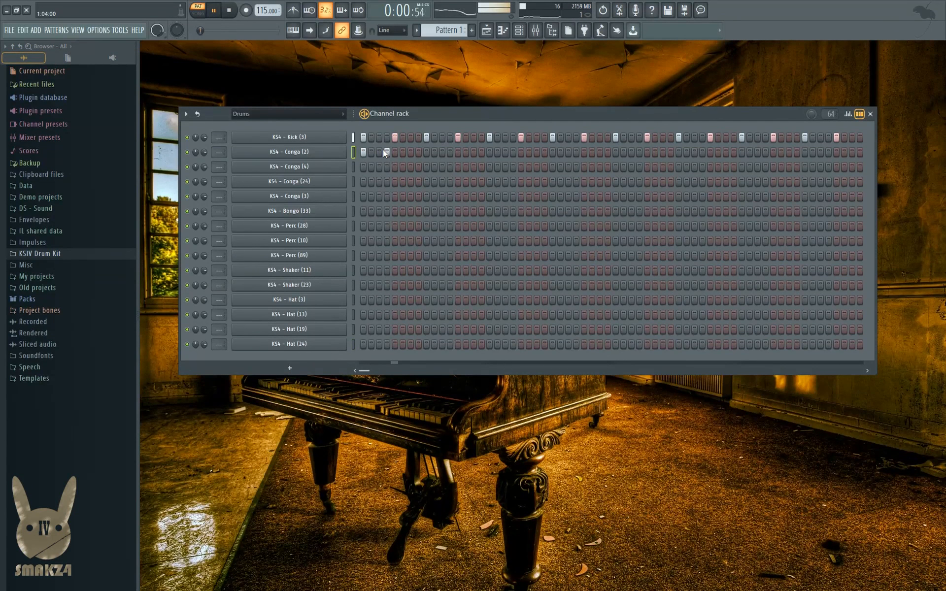
- Place KS4 - Conga (2) hits on steps 1, 4 and 8 of the first bar, checking them against the kick
{"action": "left_click", "coordinate": [364, 152]}
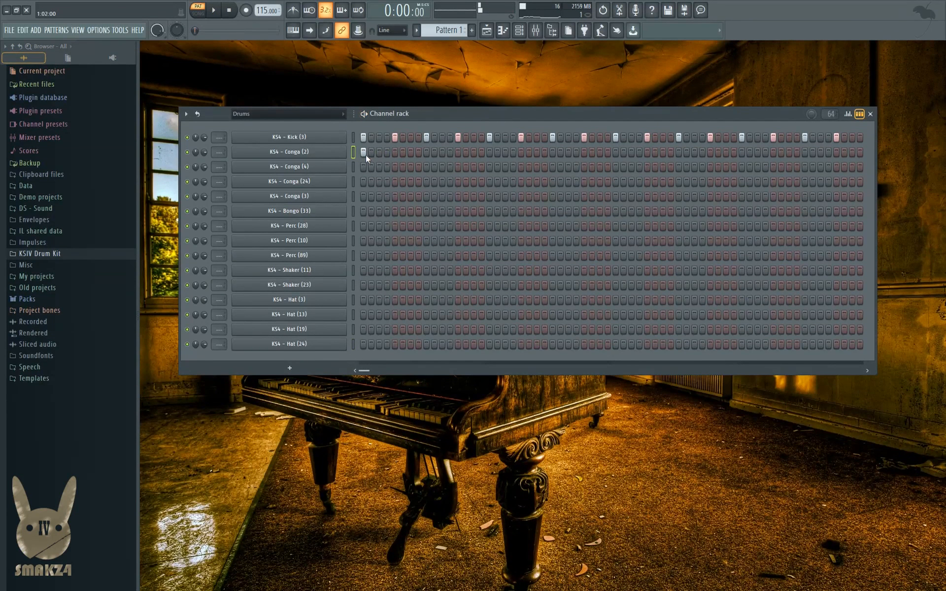
{"action": "key", "text": "space"}
{"action": "left_click", "coordinate": [379, 152]}
{"action": "key", "text": "space"}
{"action": "key", "text": "space"}
{"action": "left_click", "coordinate": [410, 152]}
{"action": "left_click", "coordinate": [410, 152]}
{"action": "left_click", "coordinate": [417, 153]}
{"action": "left_click", "coordinate": [378, 152]}
{"action": "left_click", "coordinate": [387, 151]}
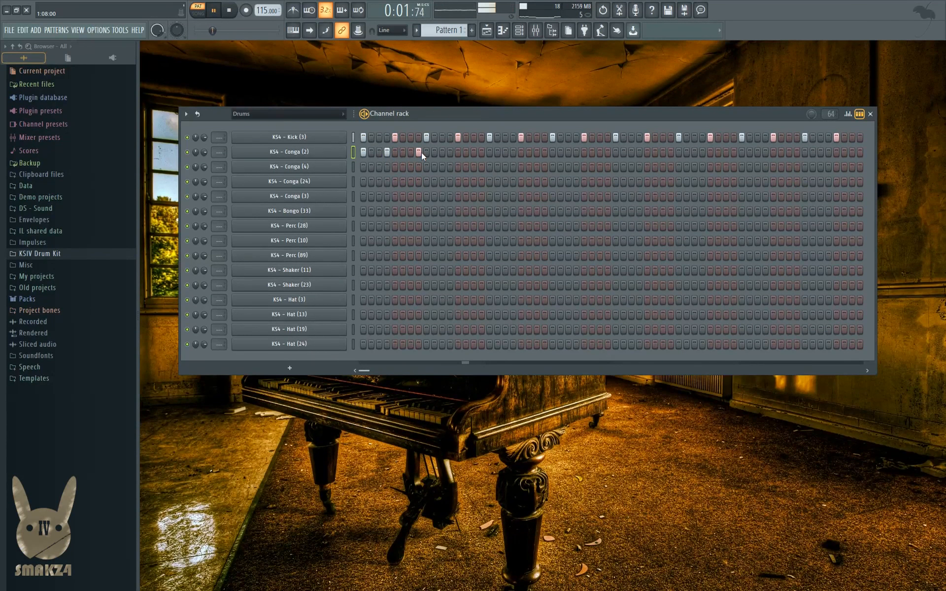
- Add KS4 - Conga (2) hits on steps 11, 13 and 15 of the first bar
{"action": "left_click", "coordinate": [442, 152]}
{"action": "left_click", "coordinate": [458, 152]}
{"action": "left_click", "coordinate": [474, 152]}
{"action": "key", "text": "space"}
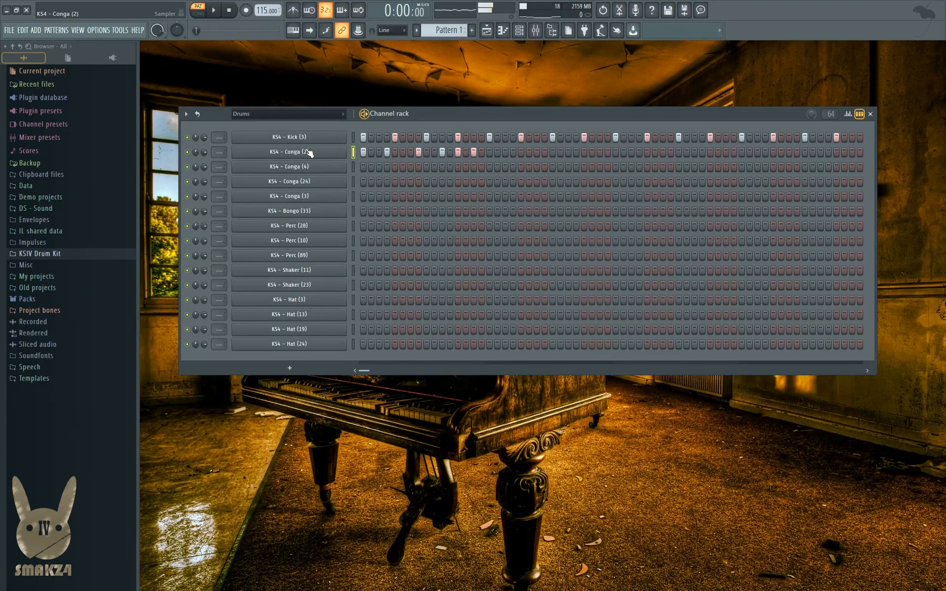
- Duplicate the one-bar Conga (2) pattern in its piano roll until it fills four bars, and return to the channel rack
{"action": "right_click", "coordinate": [344, 148]}
{"action": "left_click", "coordinate": [389, 152]}
{"action": "scroll", "coordinate": [253, 351], "scroll_direction": "down", "scroll_amount": 3}
{"action": "key", "text": "ctrl+a"}
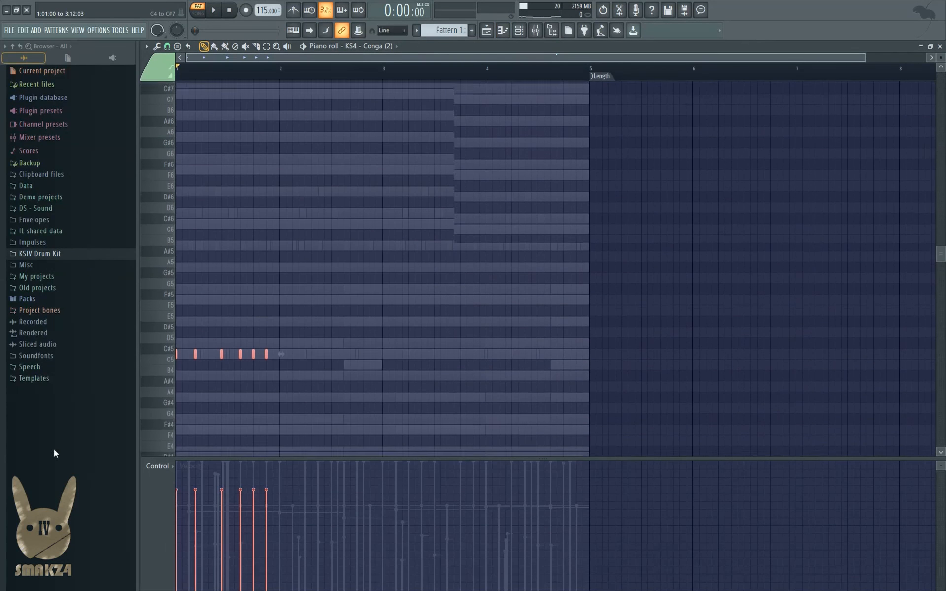
{"action": "key", "text": "ctrl+b"}
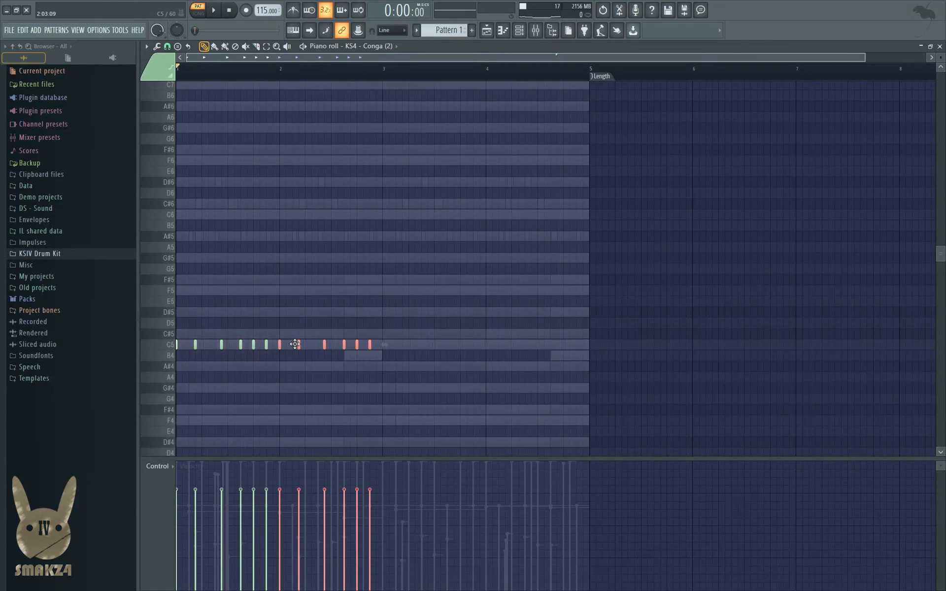
{"action": "key", "text": "ctrl+a"}
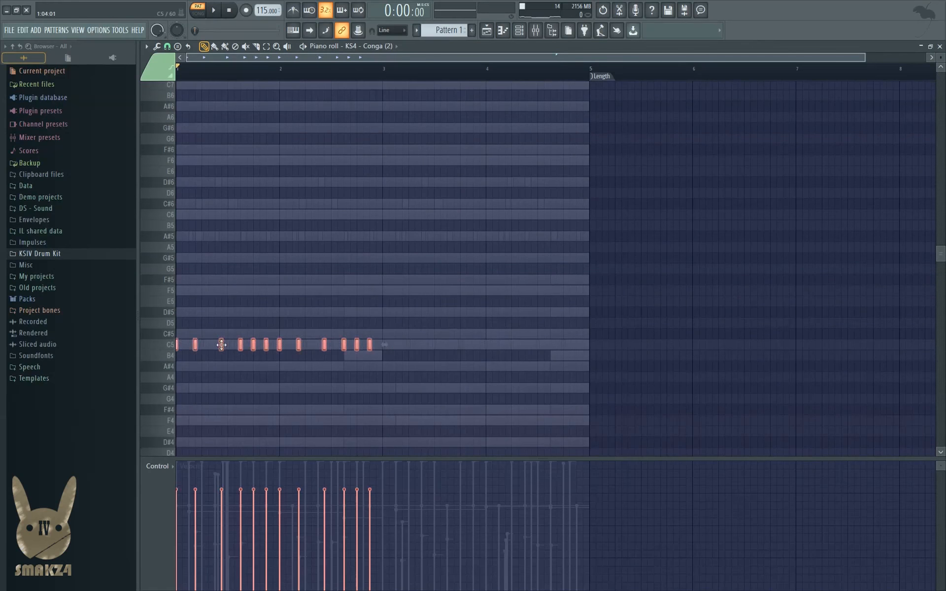
{"action": "key", "text": "ctrl+b"}
{"action": "key", "text": "space"}
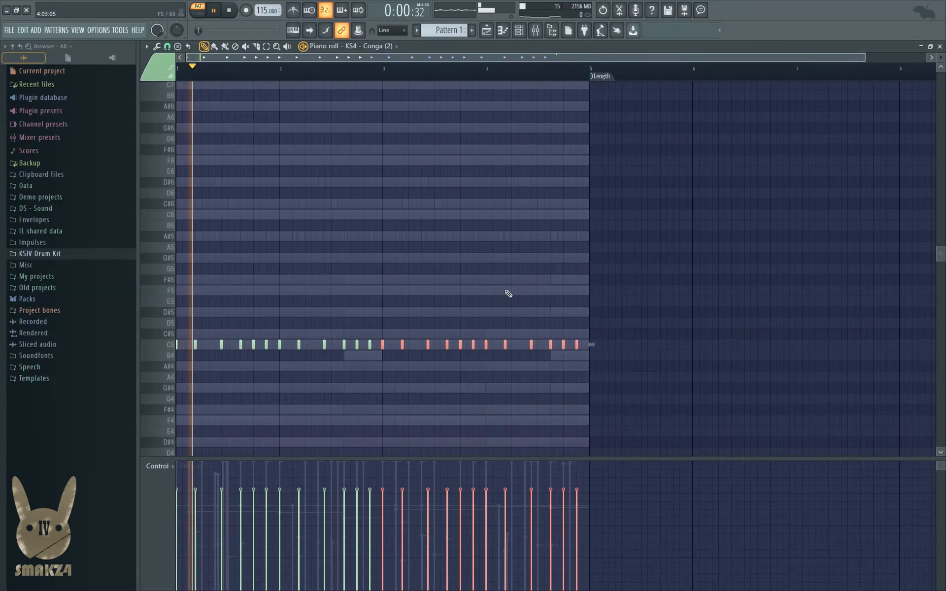
{"action": "left_click", "coordinate": [591, 400], "text": "ctrl"}
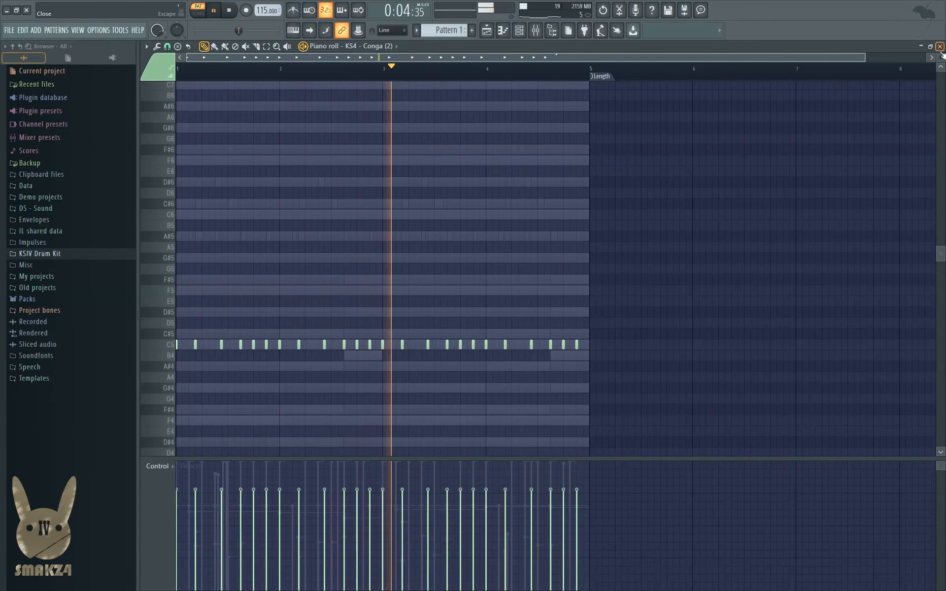
{"action": "key", "text": "F7"}
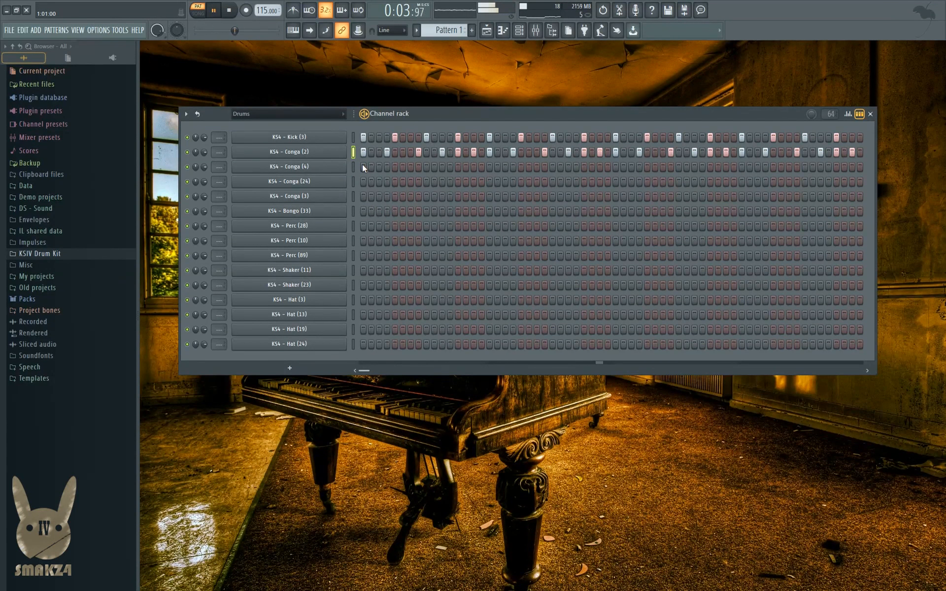
{"action": "key", "text": "space"}
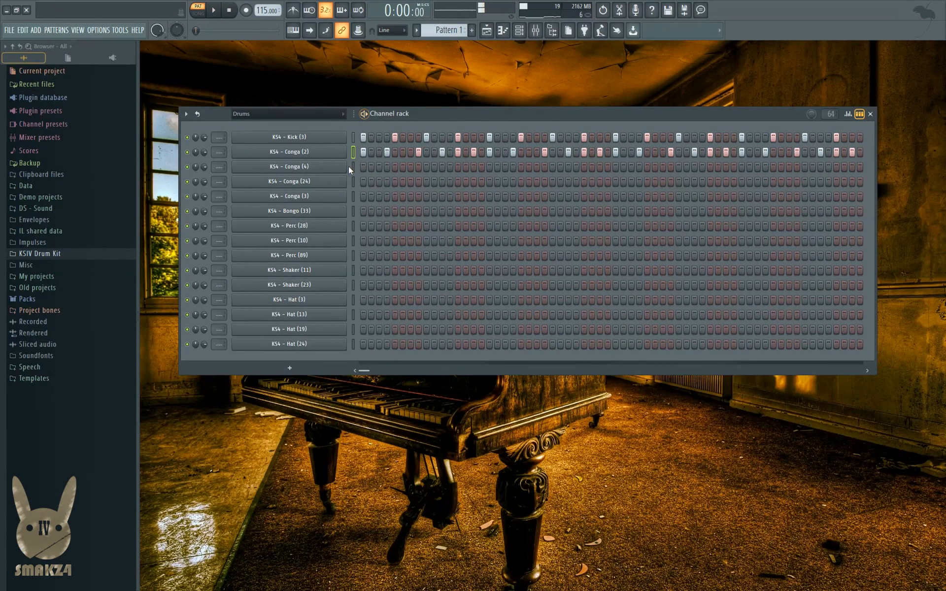
- Audition the KS4 - Conga (4) sample and place its first hit on step 3
{"action": "left_click", "coordinate": [307, 168]}
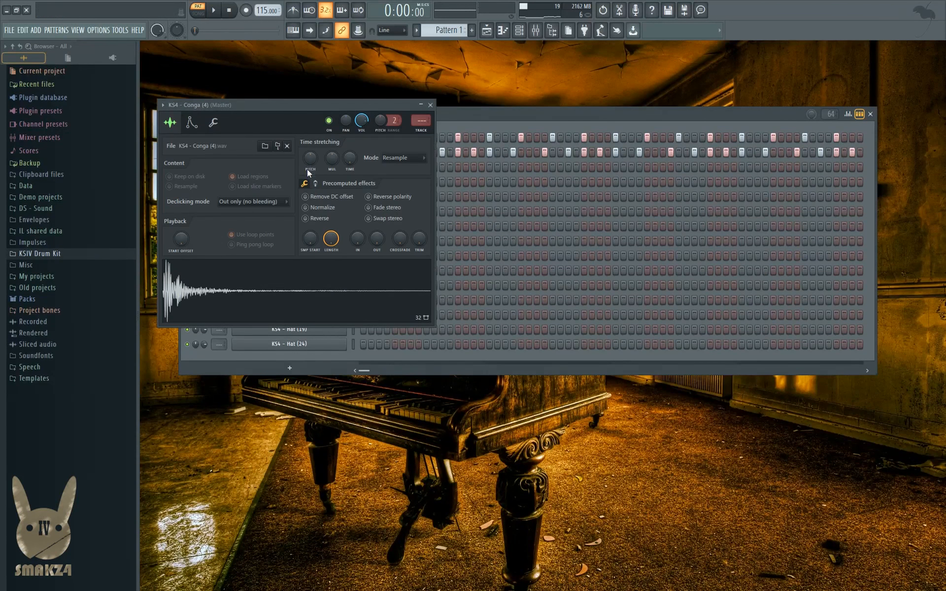
{"action": "left_click", "coordinate": [430, 105]}
{"action": "left_click", "coordinate": [378, 168]}
{"action": "key", "text": "space"}
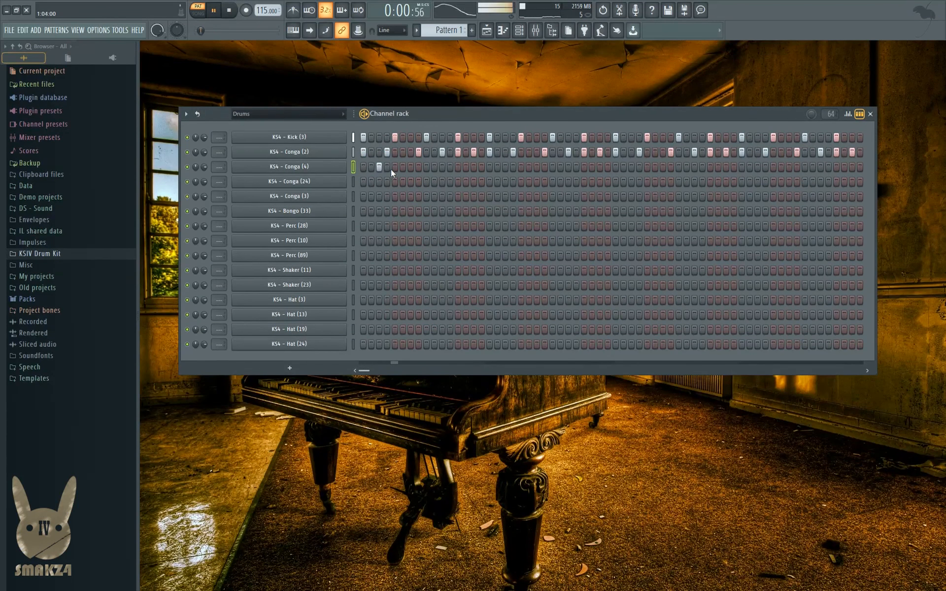
{"action": "key", "text": "space"}
{"action": "key", "text": "space"}
- Repeat the Conga (4) hit every eight steps from step 11 to step 59 across the four bars
{"action": "left_click", "coordinate": [443, 166]}
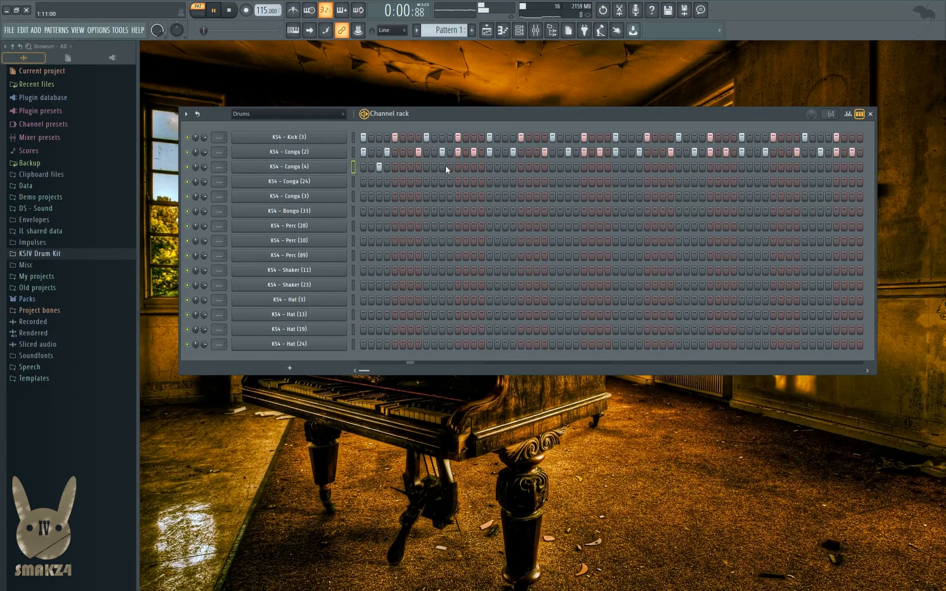
{"action": "left_click", "coordinate": [505, 166]}
{"action": "left_click", "coordinate": [568, 167]}
{"action": "left_click", "coordinate": [631, 167]}
{"action": "left_click", "coordinate": [694, 167]}
{"action": "left_click", "coordinate": [757, 168]}
{"action": "left_click", "coordinate": [821, 167]}
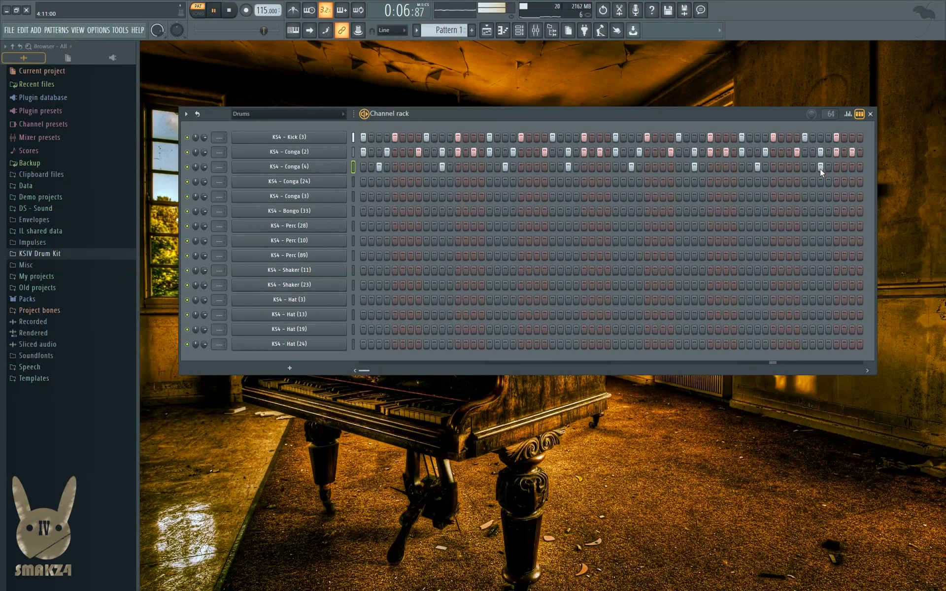
{"action": "key", "text": "space"}
- Audition KS4 - Conga (24) and place a hit on step 6 of each of the four bars
{"action": "left_click", "coordinate": [330, 184]}
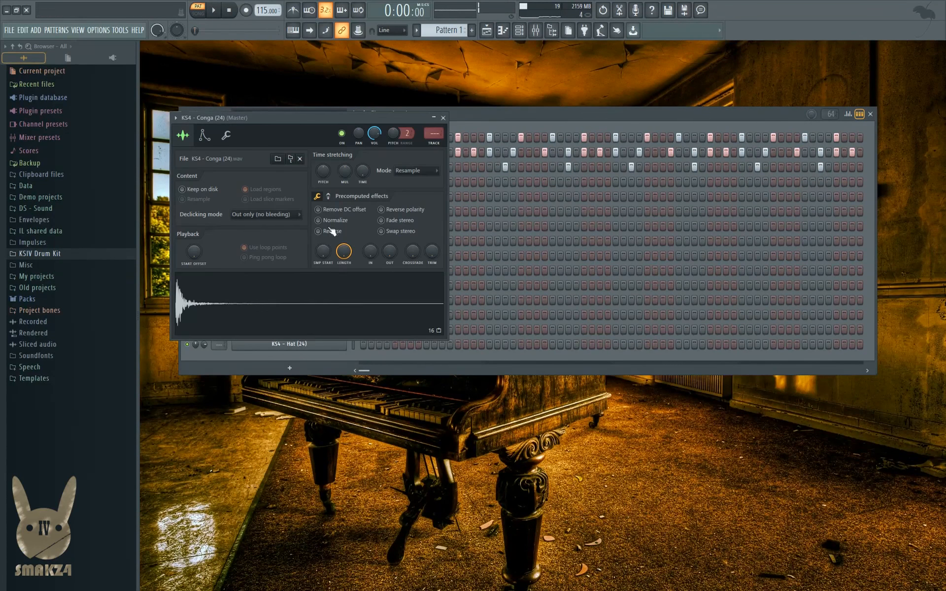
{"action": "left_click", "coordinate": [443, 118]}
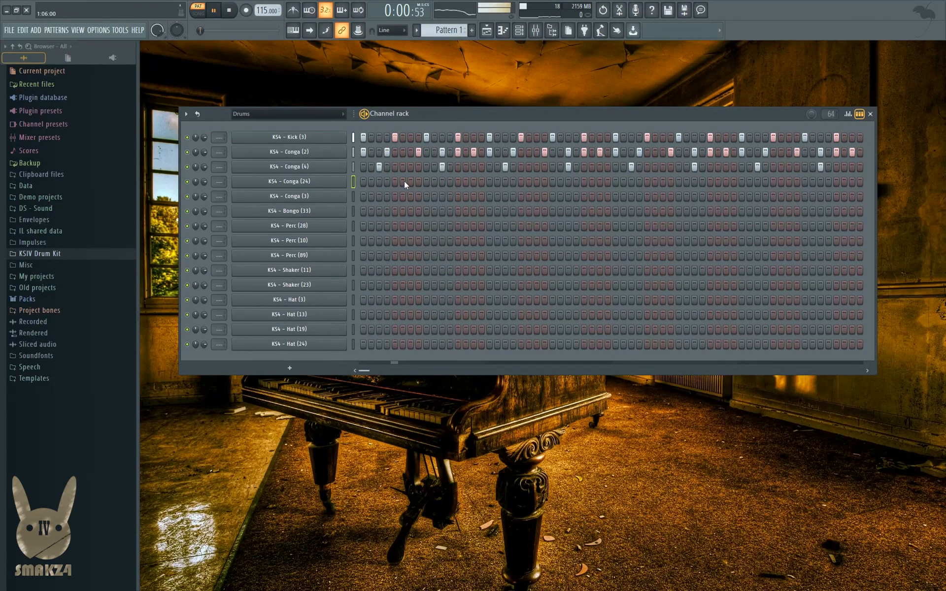
{"action": "left_click", "coordinate": [403, 181]}
{"action": "key", "text": "space"}
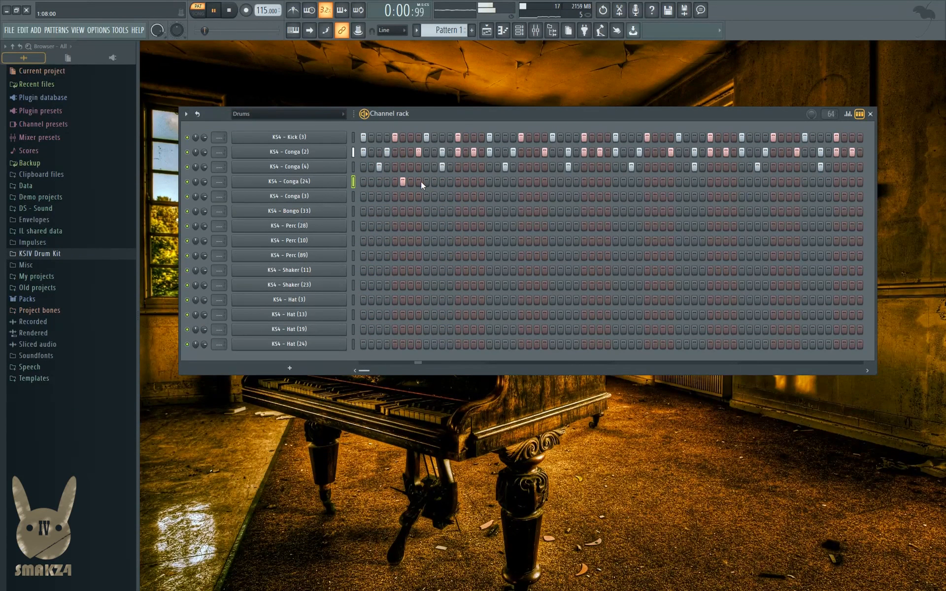
{"action": "left_click", "coordinate": [529, 181]}
{"action": "left_click", "coordinate": [655, 181]}
{"action": "left_click", "coordinate": [781, 181]}
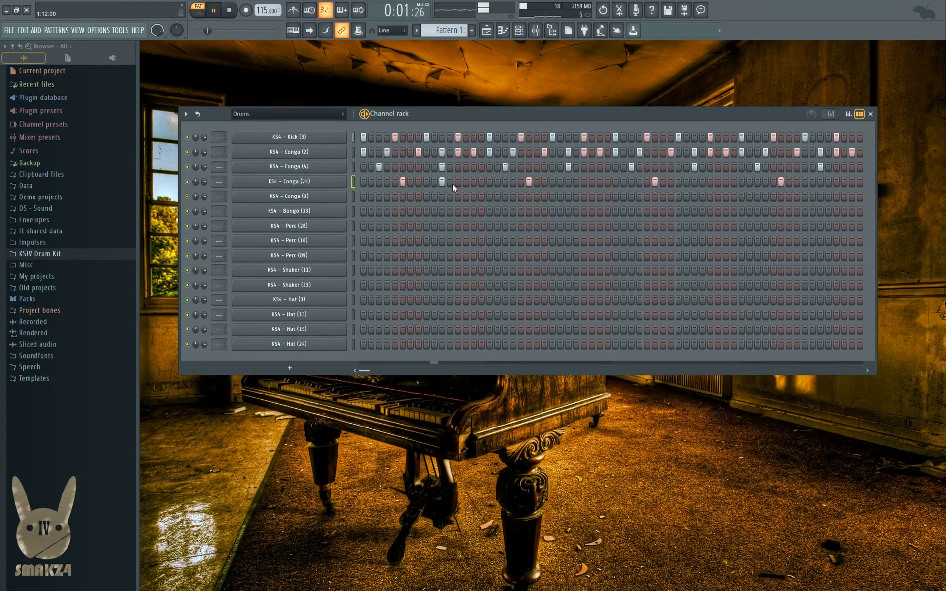
- Add a second Conga (24) hit on step 8 of every bar, clearing the trial hits at other positions
{"action": "left_click", "coordinate": [427, 181]}
{"action": "left_click", "coordinate": [427, 182]}
{"action": "left_click", "coordinate": [419, 181]}
{"action": "left_click", "coordinate": [545, 182]}
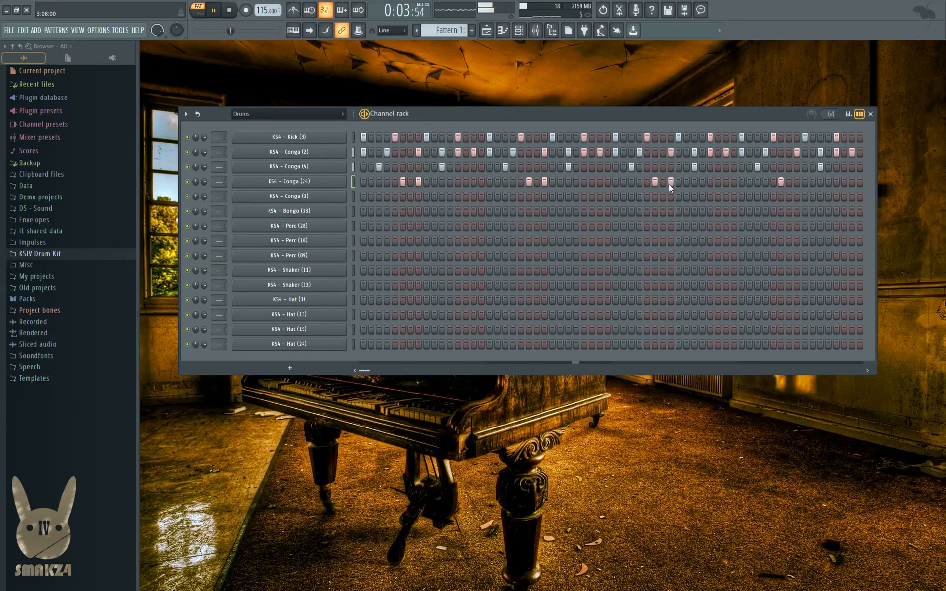
{"action": "left_click", "coordinate": [670, 181]}
{"action": "left_click", "coordinate": [796, 181]}
{"action": "key", "text": "space"}
- Try KS4 - Conga (3) hits at several positions in the pattern and clear them from the row
{"action": "left_click", "coordinate": [335, 198]}
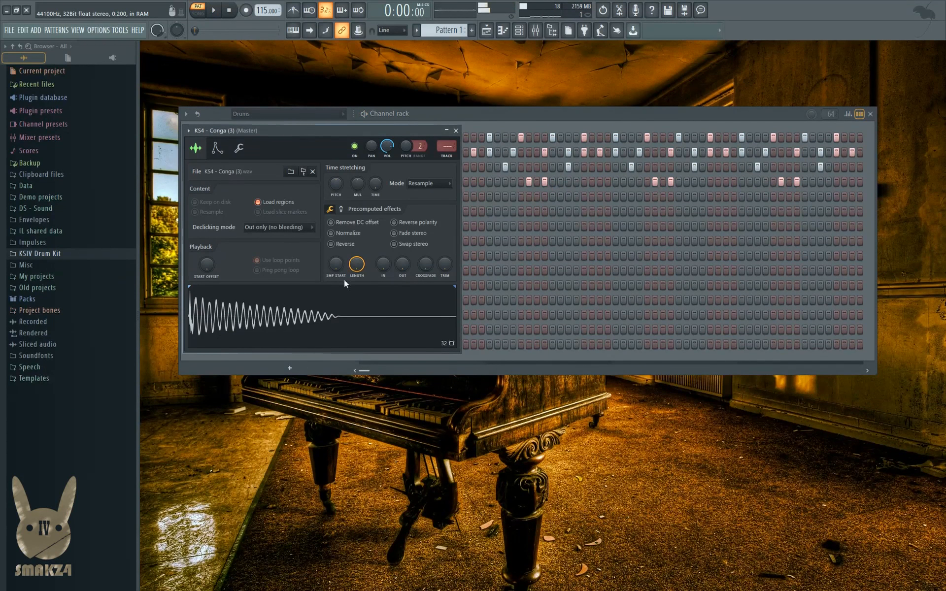
{"action": "key", "text": "Escape"}
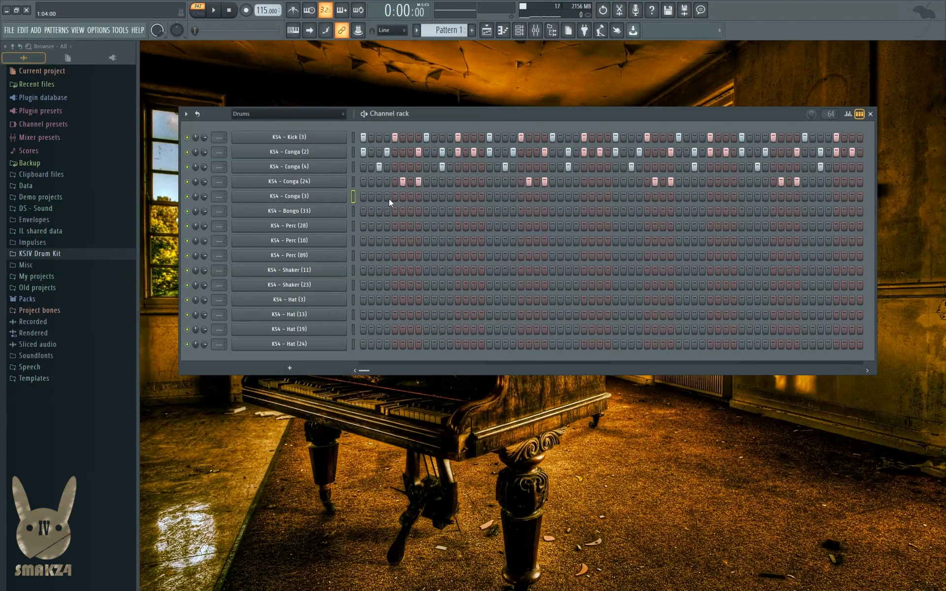
{"action": "left_click", "coordinate": [410, 196]}
{"action": "key", "text": "space"}
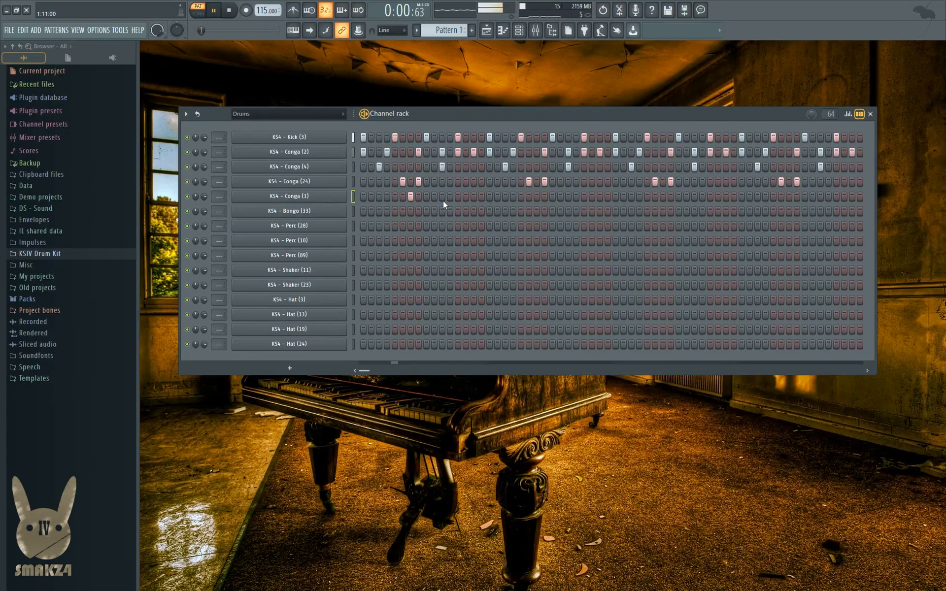
{"action": "left_click", "coordinate": [434, 197]}
{"action": "right_click", "coordinate": [433, 196]}
{"action": "right_click", "coordinate": [411, 196]}
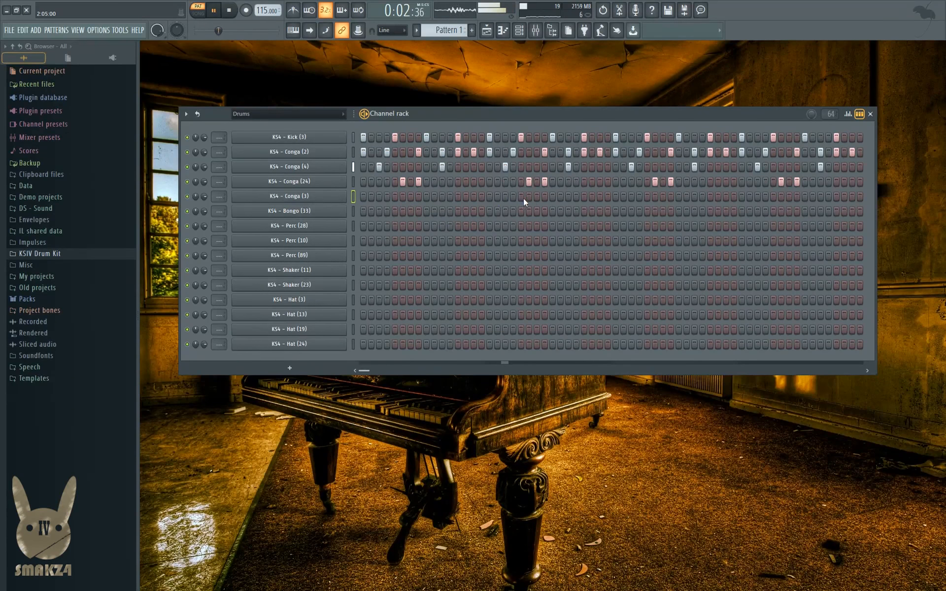
{"action": "left_click", "coordinate": [537, 196]}
{"action": "right_click", "coordinate": [568, 196]}
{"action": "key", "text": "space"}
{"action": "key", "text": "space"}
{"action": "left_click", "coordinate": [560, 197]}
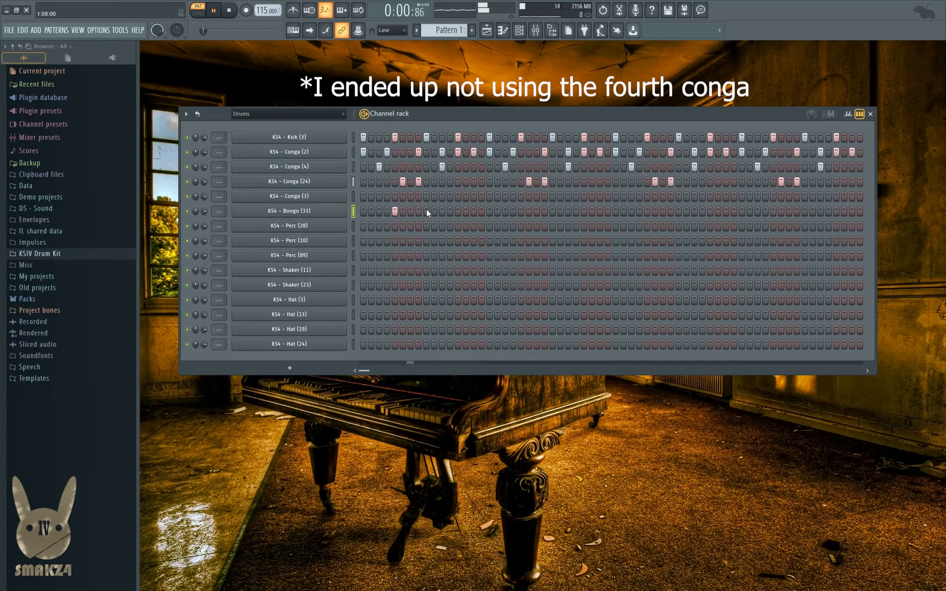
- Place KS4 - Bongo (33) hits on steps 9, 12, 15 and 20, removing the trial hit on step 5
{"action": "left_click", "coordinate": [394, 211]}
{"action": "left_click", "coordinate": [427, 211]}
{"action": "left_click", "coordinate": [442, 211]}
{"action": "left_click", "coordinate": [443, 210]}
{"action": "left_click", "coordinate": [450, 210]}
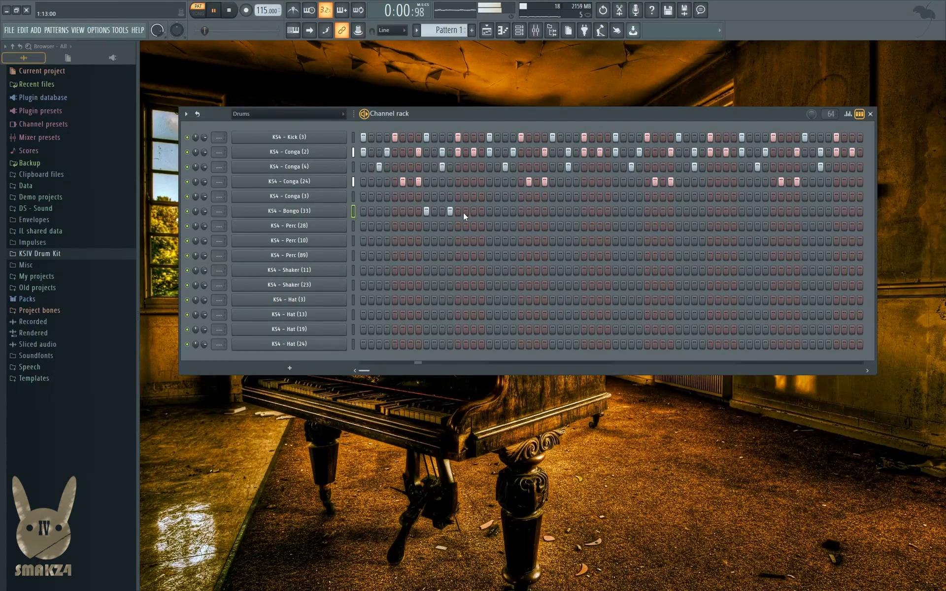
{"action": "left_click", "coordinate": [474, 211]}
{"action": "left_click", "coordinate": [513, 211]}
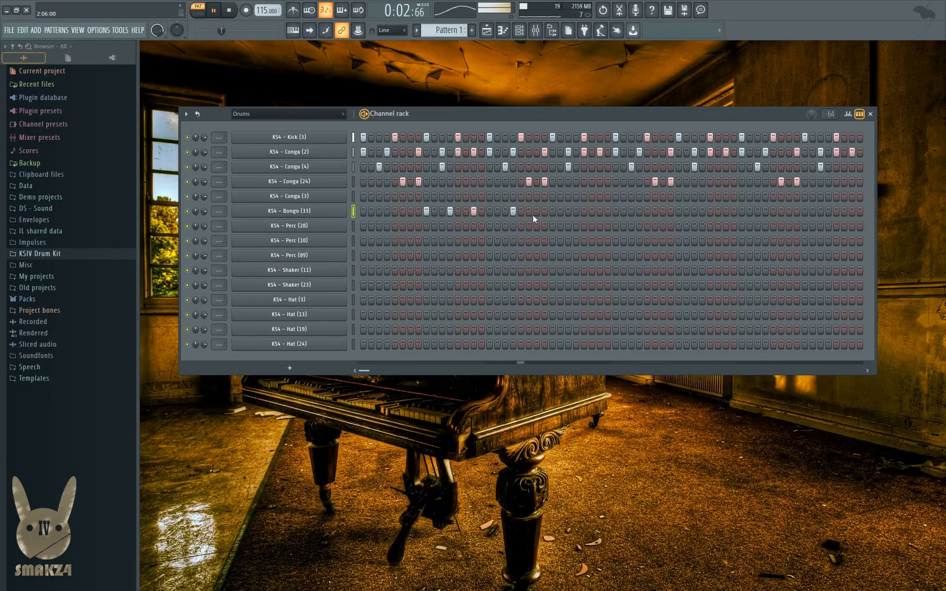
{"action": "key", "text": "space"}
- Clear the Bongo (33) hits on steps 9, 12 and 20, and repeat the step 15 hit in the other three bars
{"action": "left_click", "coordinate": [450, 211]}
{"action": "left_click", "coordinate": [427, 211]}
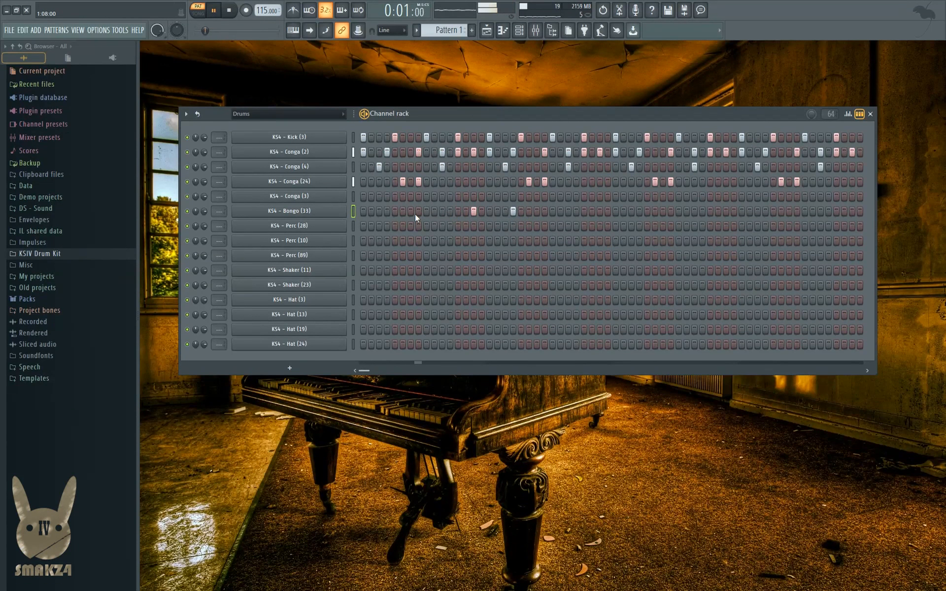
{"action": "left_click", "coordinate": [514, 213]}
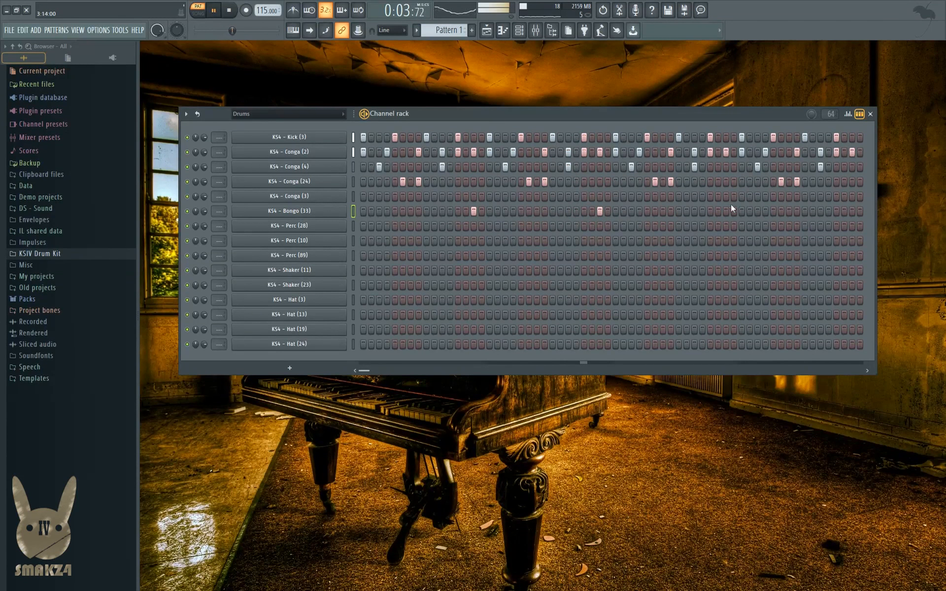
{"action": "left_click", "coordinate": [852, 213]}
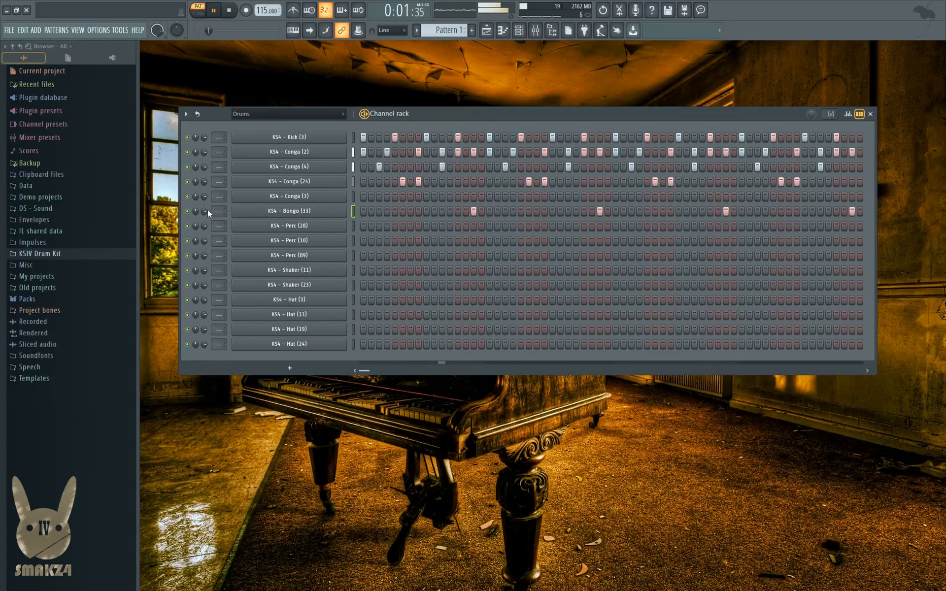
- Pan the Conga (24) channel 23% left and play the pattern
{"action": "key", "text": "space"}
{"action": "left_click_drag", "start_coordinate": [196, 182], "coordinate": [199, 163]}
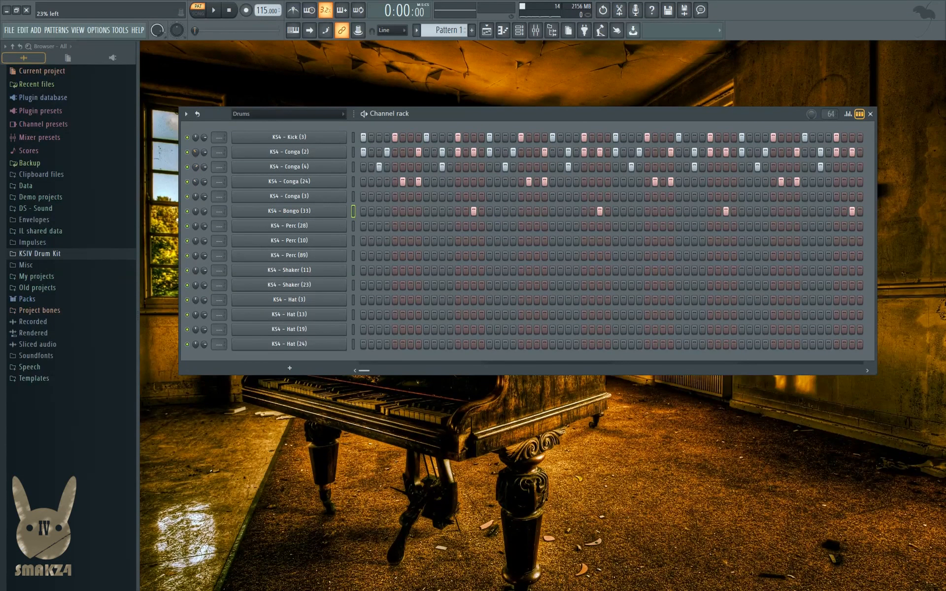
{"action": "key", "text": "space"}
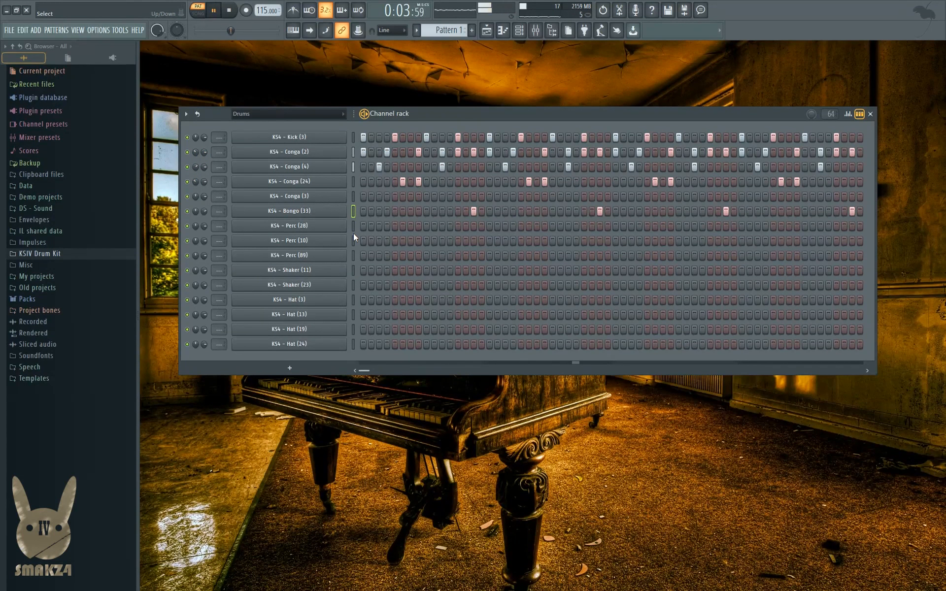
- Audition KS4 - Perc (28) and place a hit on step 7 of all four bars, removing the trial hit on step 5
{"action": "left_click", "coordinate": [311, 228]}
{"action": "key", "text": "space"}
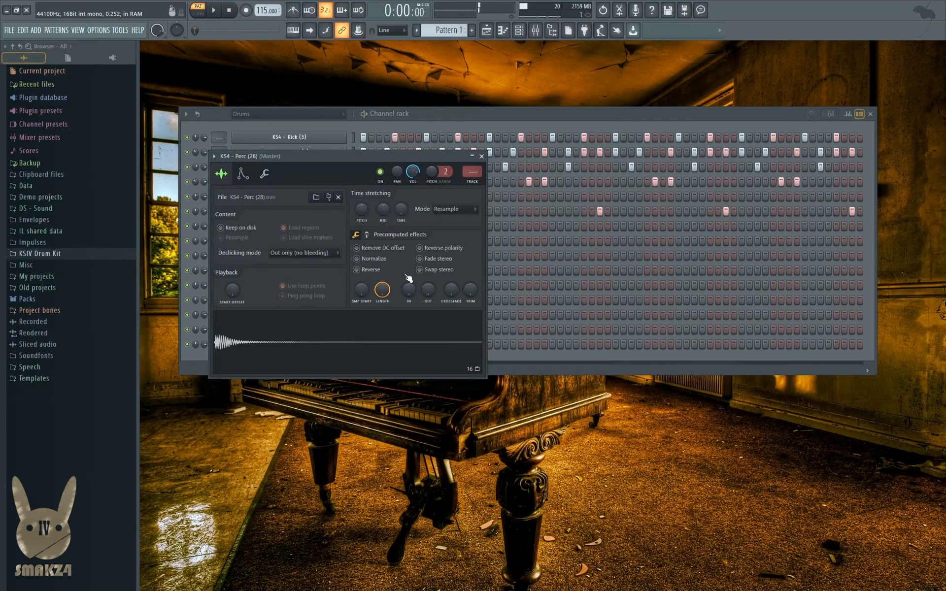
{"action": "left_click", "coordinate": [481, 156]}
{"action": "key", "text": "space"}
{"action": "left_click", "coordinate": [394, 226]}
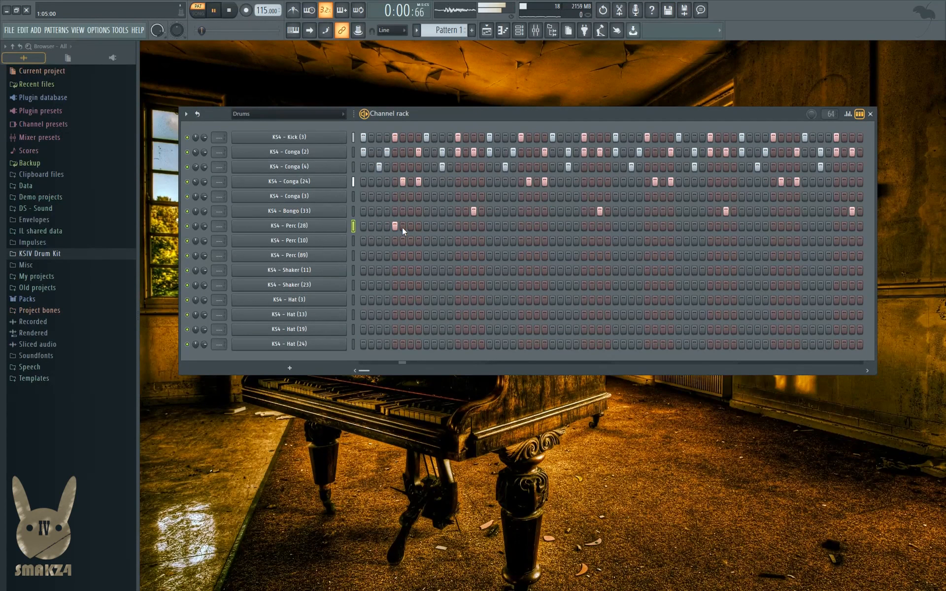
{"action": "right_click", "coordinate": [395, 227]}
{"action": "left_click", "coordinate": [410, 227]}
{"action": "left_click", "coordinate": [537, 226]}
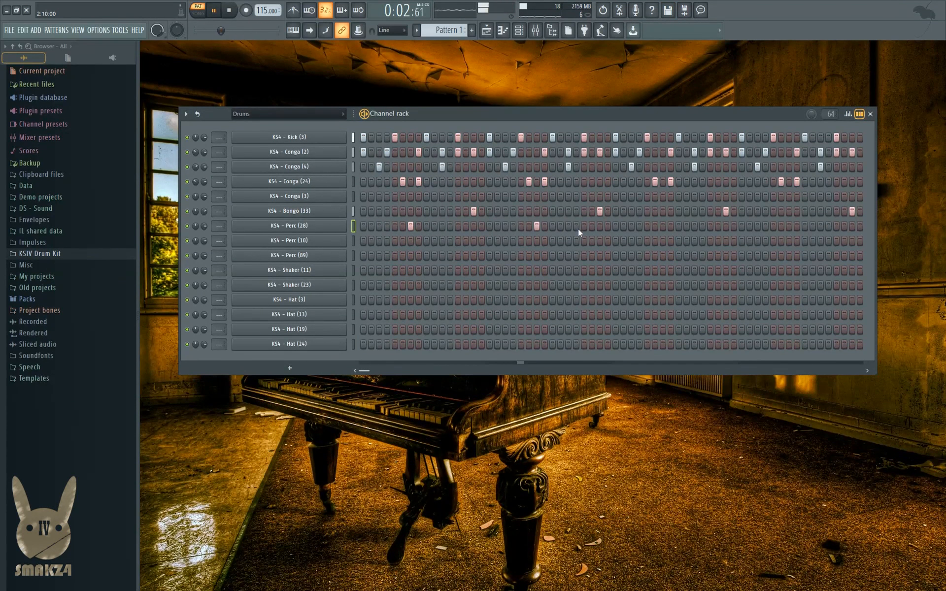
{"action": "left_click", "coordinate": [663, 226]}
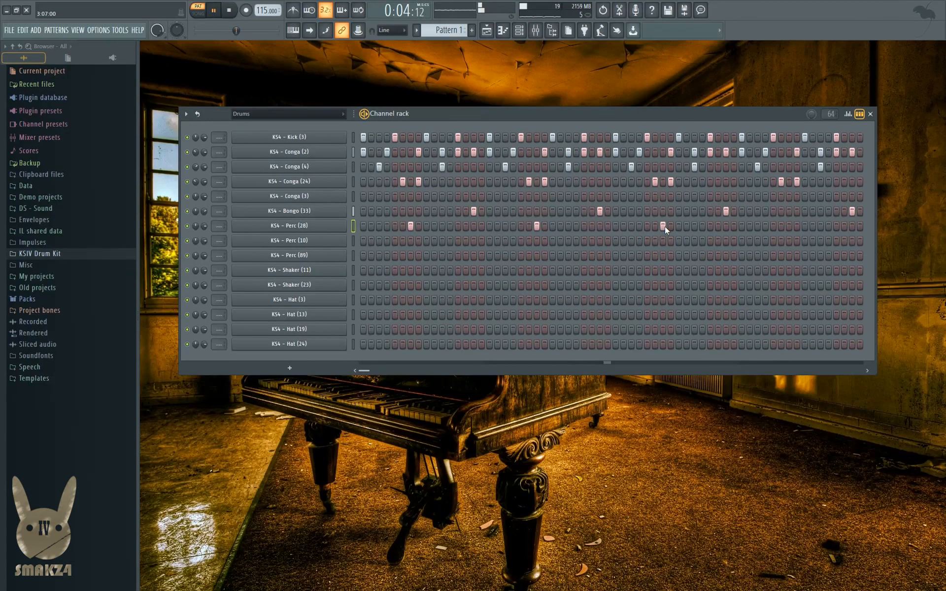
{"action": "left_click", "coordinate": [789, 226]}
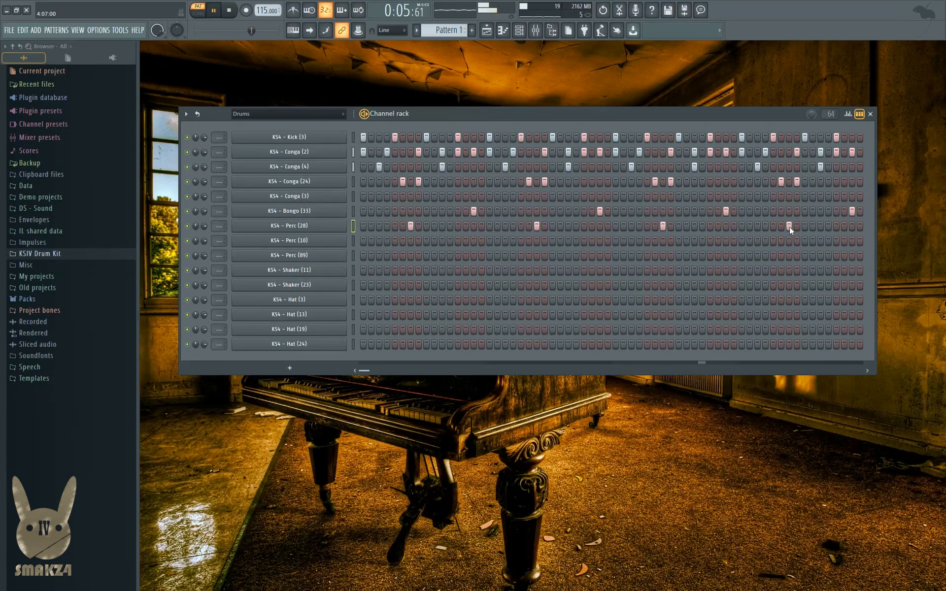
- Add Perc (28) hits on step 8 of all four bars, removing the trial hit on step 9
{"action": "left_click", "coordinate": [426, 226]}
{"action": "left_click", "coordinate": [426, 226]}
{"action": "left_click", "coordinate": [418, 225]}
{"action": "left_click", "coordinate": [545, 225]}
{"action": "left_click", "coordinate": [671, 225]}
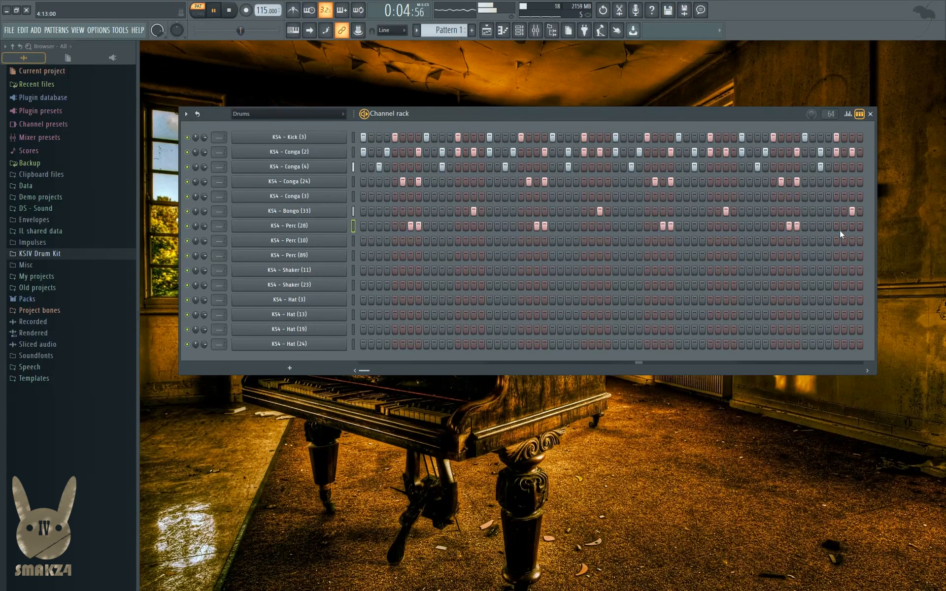
- Audition KS4 - Perc (10) and place its hits on step 11 of bars 1 and 3 during playback
{"action": "key", "text": "space"}
{"action": "left_click", "coordinate": [306, 241]}
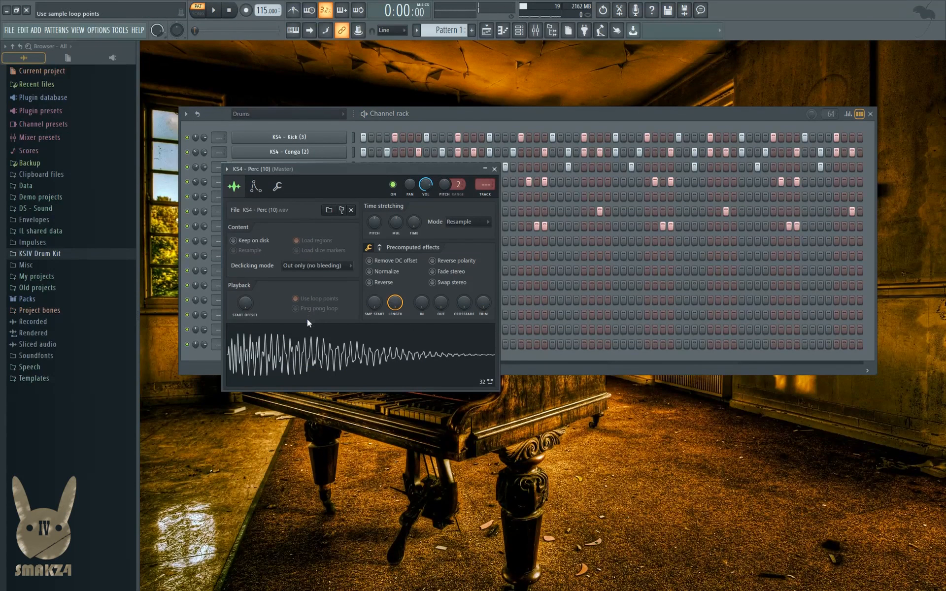
{"action": "left_click", "coordinate": [494, 169]}
{"action": "key", "text": "space"}
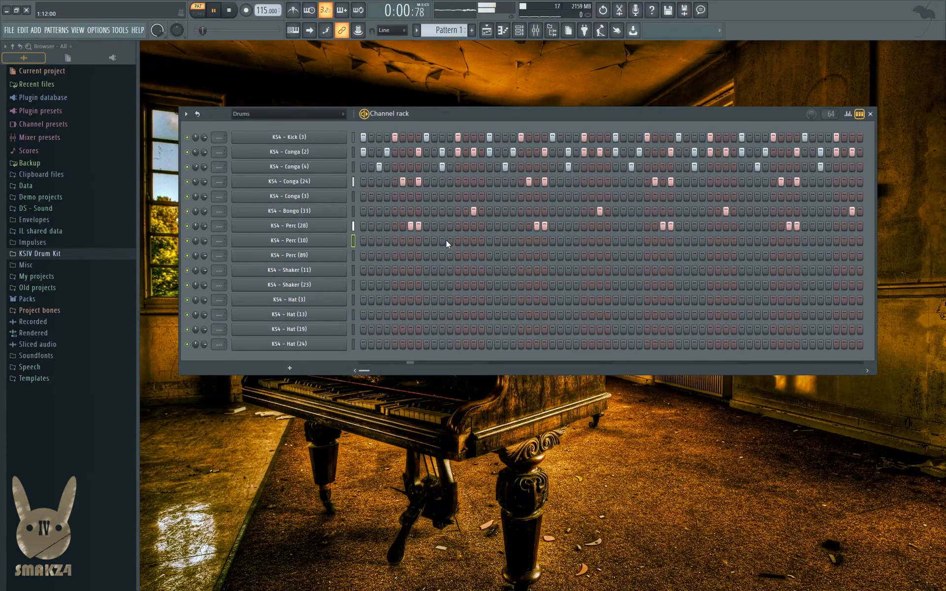
{"action": "left_click", "coordinate": [442, 240]}
{"action": "left_click", "coordinate": [695, 240]}
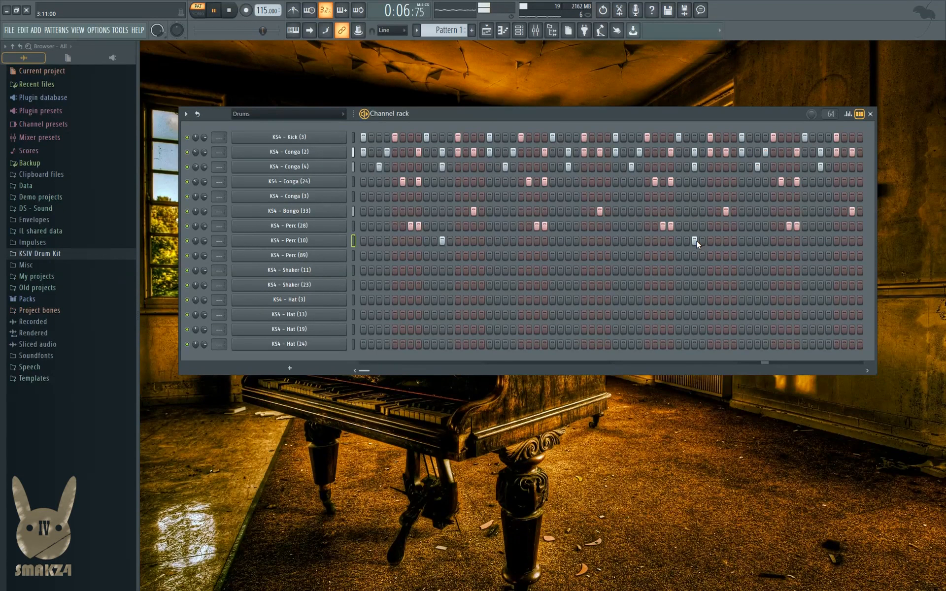
- Audition KS4 - Perc (89) and place its hits on step 3 of bars 1 and 3, removing the trial hit on step 11
{"action": "key", "text": "space"}
{"action": "left_click", "coordinate": [313, 256]}
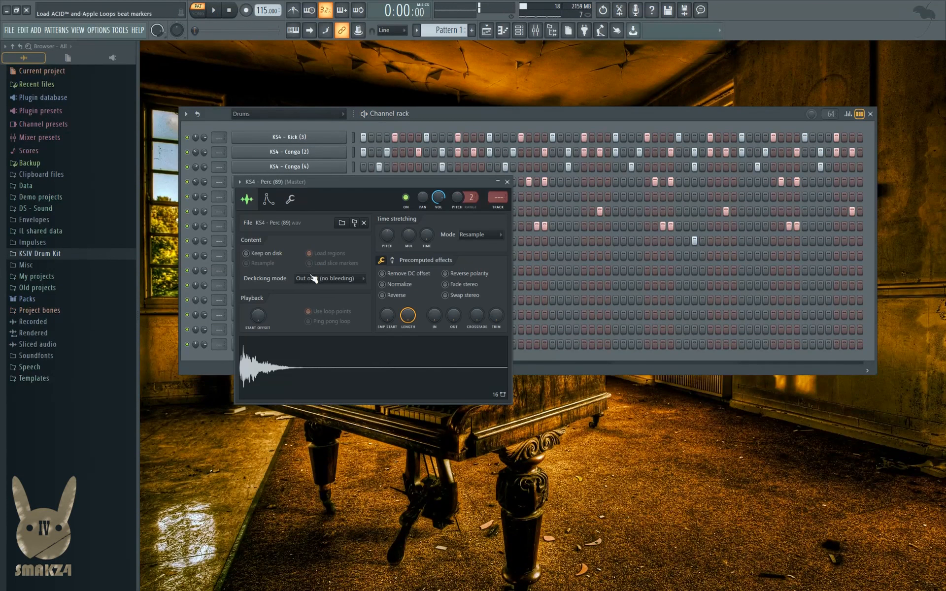
{"action": "left_click", "coordinate": [507, 182]}
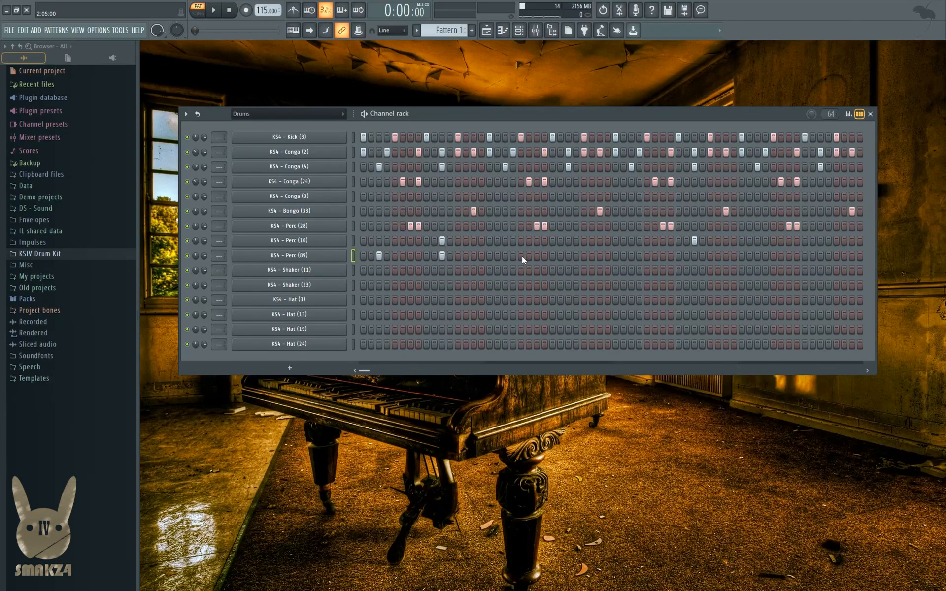
{"action": "key", "text": "space"}
{"action": "left_click", "coordinate": [442, 256]}
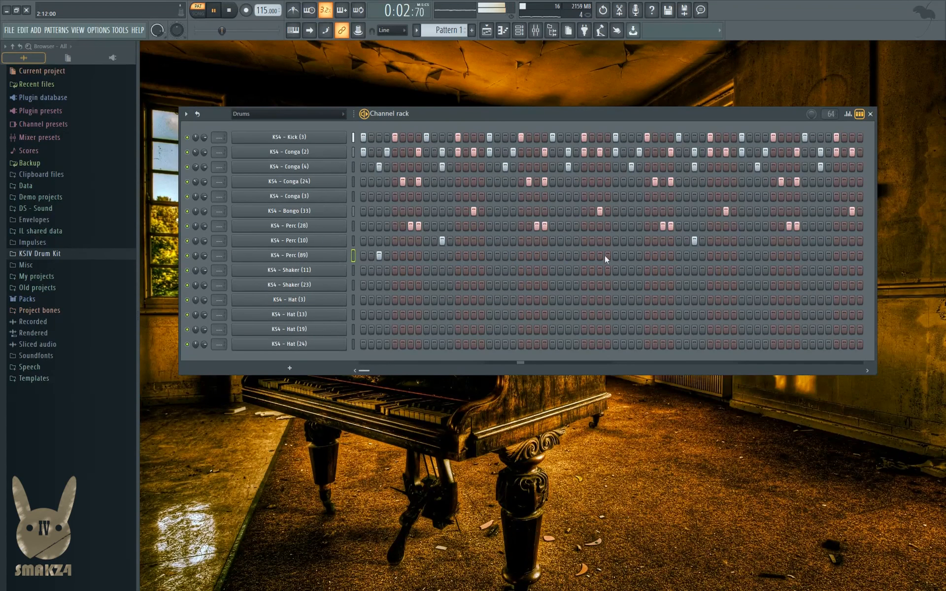
{"action": "left_click", "coordinate": [631, 256]}
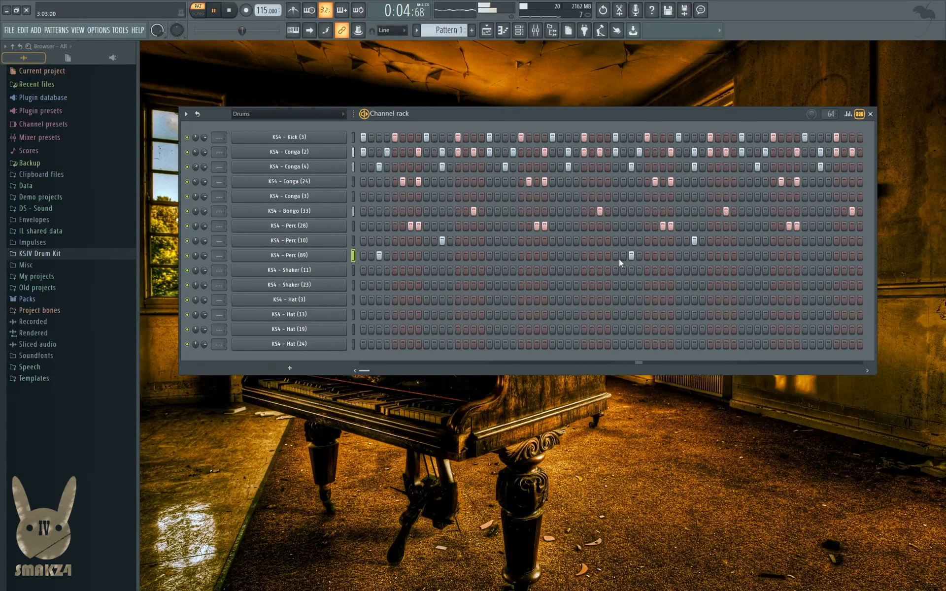
- In the Perc (89) piano roll, pan the first note 49% right and the bar 3 note to the left
{"action": "right_click", "coordinate": [311, 256]}
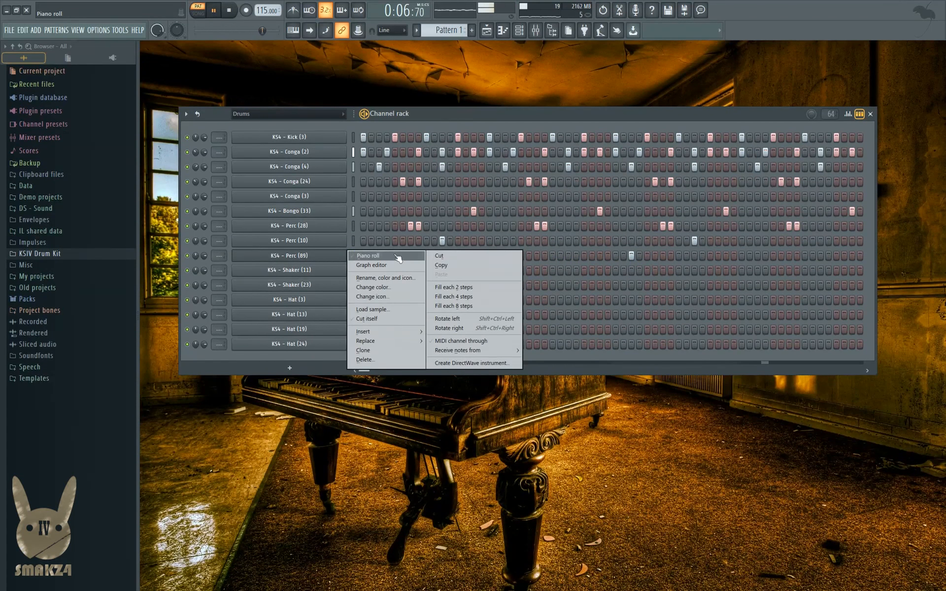
{"action": "left_click", "coordinate": [394, 255]}
{"action": "left_click", "coordinate": [158, 466]}
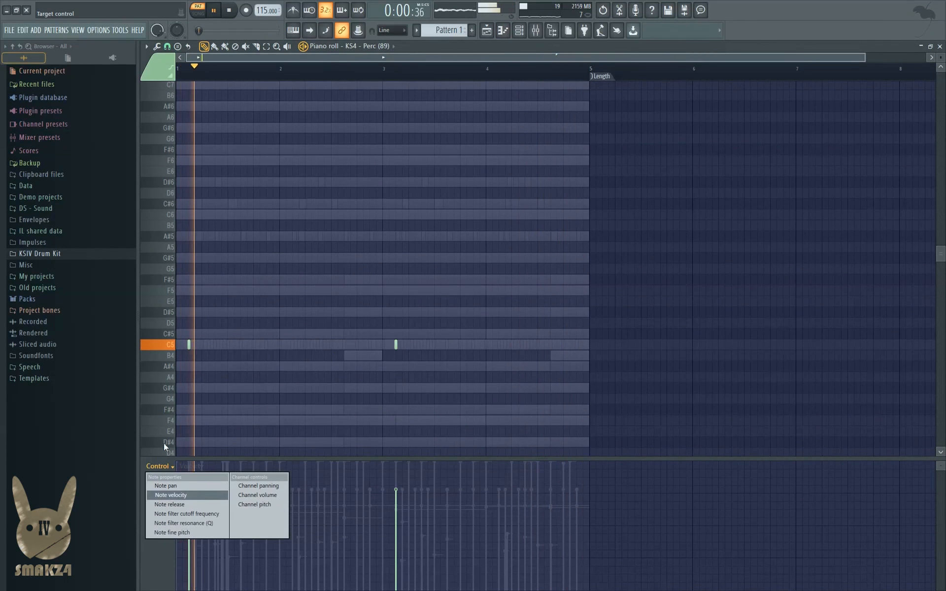
{"action": "left_click", "coordinate": [172, 495]}
{"action": "left_click_drag", "start_coordinate": [189, 513], "coordinate": [190, 482]}
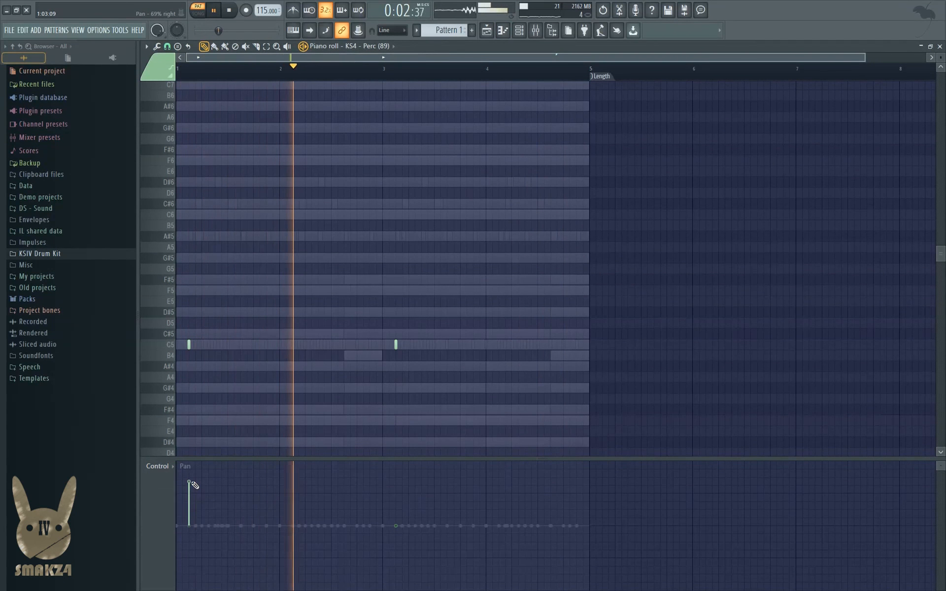
{"action": "left_click_drag", "start_coordinate": [397, 534], "coordinate": [397, 577]}
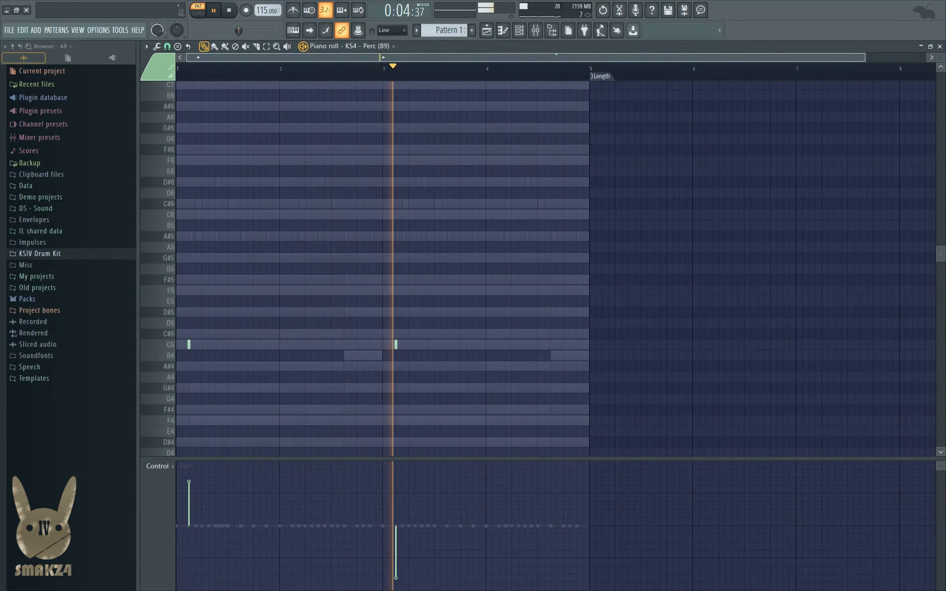
{"action": "key", "text": "F7"}
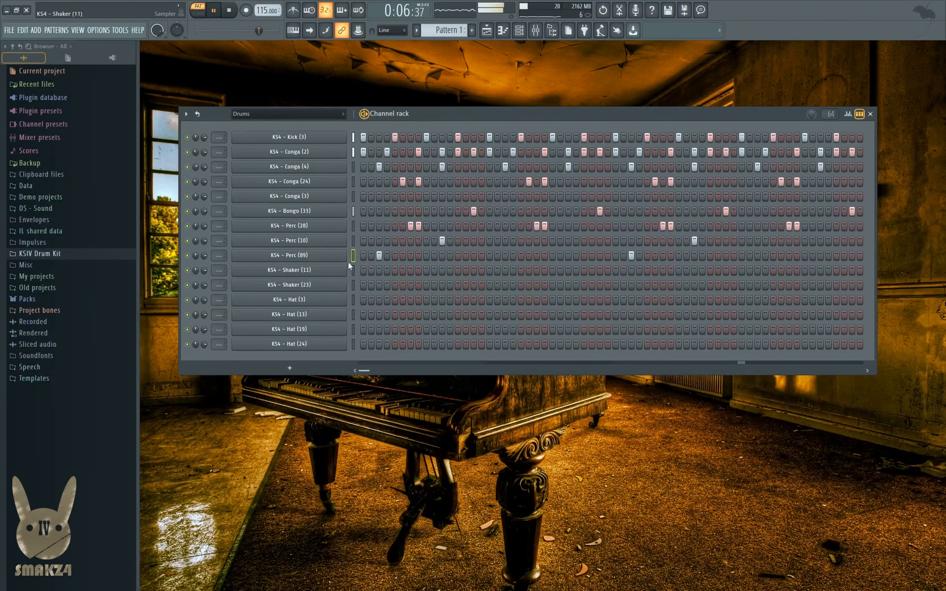
- Audition KS4 - Shaker (11), open its piano roll and place an F#5 note at the start of bar 1
{"action": "key", "text": "space"}
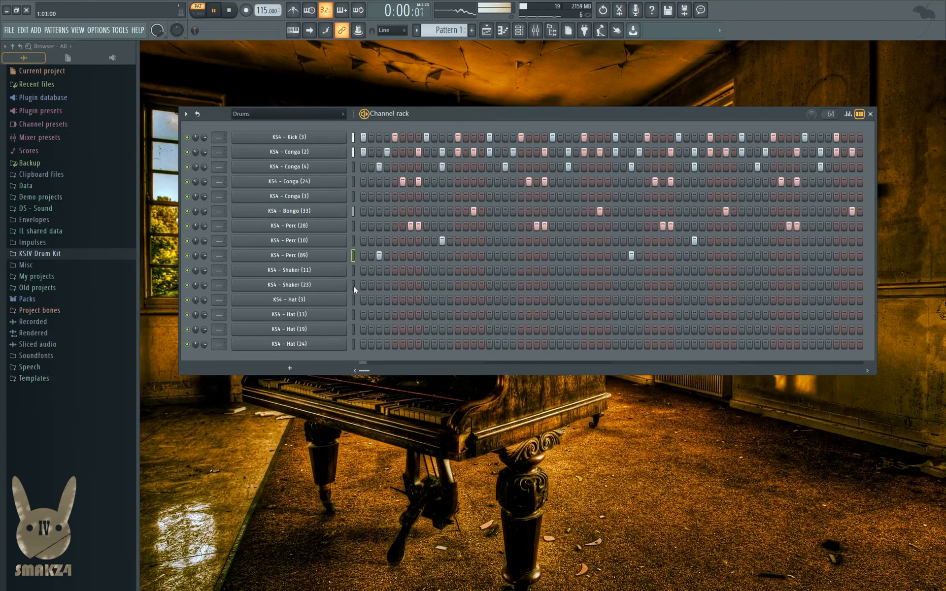
{"action": "left_click", "coordinate": [336, 272]}
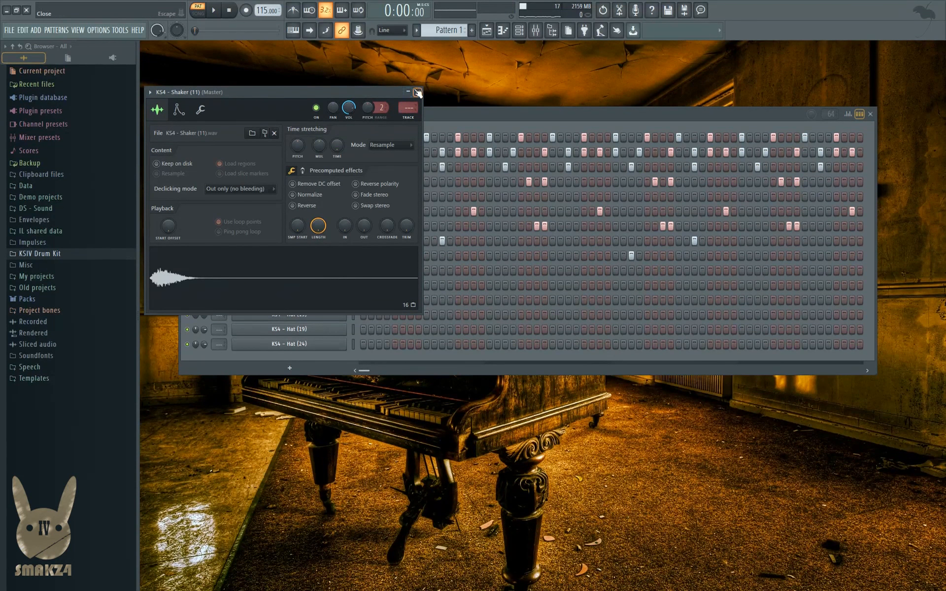
{"action": "left_click", "coordinate": [418, 92]}
{"action": "right_click", "coordinate": [336, 267]}
{"action": "left_click", "coordinate": [362, 270]}
{"action": "scroll", "coordinate": [367, 78], "scroll_direction": "up", "scroll_amount": 5}
{"action": "key", "text": "space"}
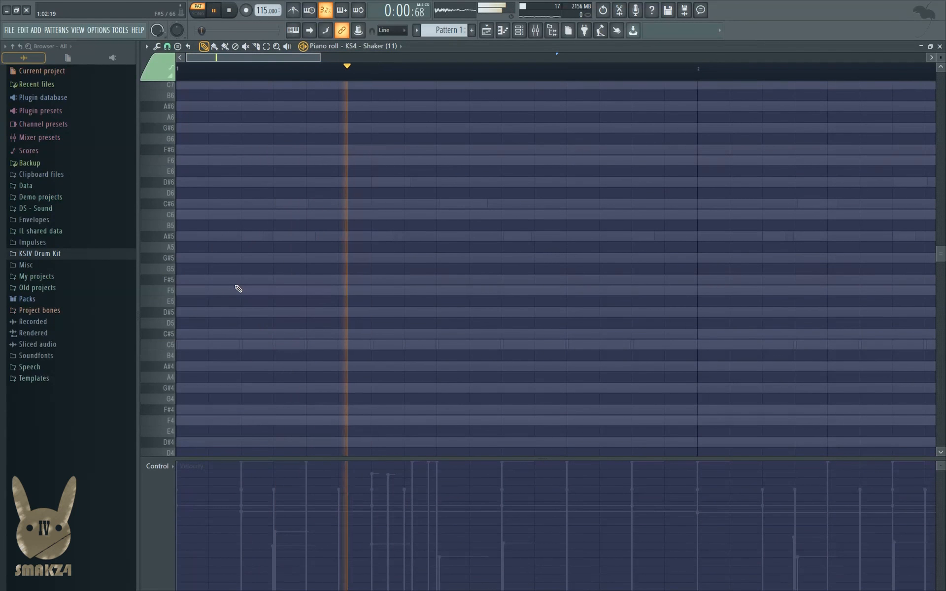
{"action": "key", "text": "space"}
{"action": "left_click", "coordinate": [156, 277]}
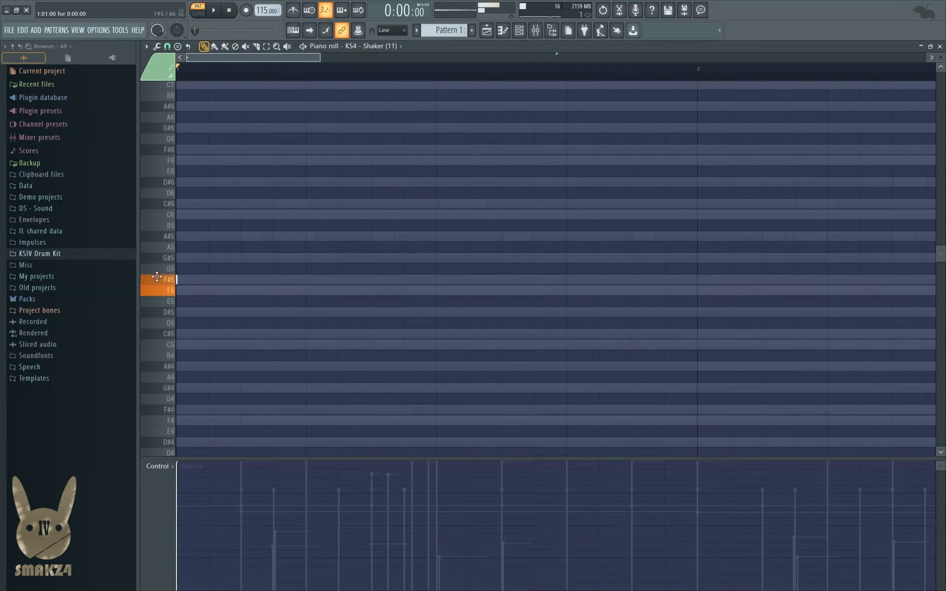
{"action": "mouse_move", "coordinate": [157, 277]}
{"action": "left_mouse_down"}
{"action": "mouse_move", "coordinate": [135, 247]}
{"action": "mouse_move", "coordinate": [125, 289]}
{"action": "mouse_move", "coordinate": [136, 283]}
{"action": "left_mouse_up"}
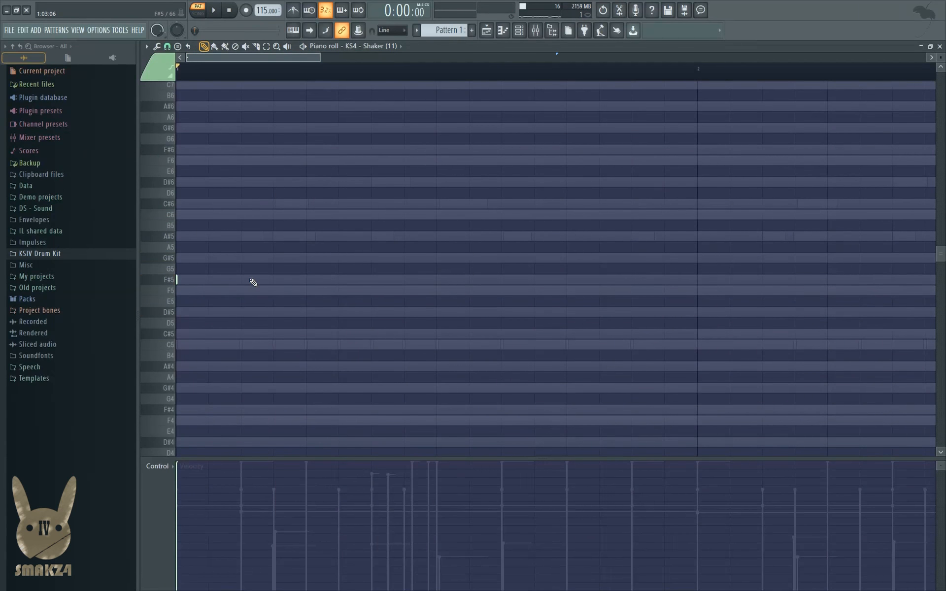
- Add an F5 shaker note on step 2, with velocities of 78% for the F#5 note and 38% for the F5 note
{"action": "key", "text": "space"}
{"action": "key", "text": "space"}
{"action": "mouse_move", "coordinate": [224, 292]}
{"action": "left_mouse_down"}
{"action": "mouse_move", "coordinate": [226, 304]}
{"action": "mouse_move", "coordinate": [226, 291]}
{"action": "left_mouse_up"}
{"action": "key", "text": "space"}
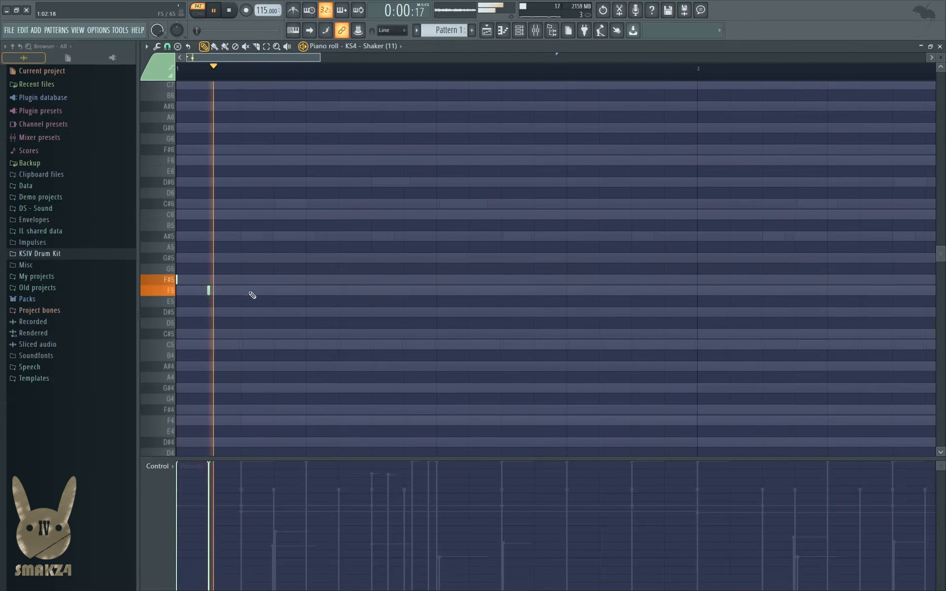
{"action": "key", "text": "space"}
{"action": "mouse_move", "coordinate": [226, 510]}
{"action": "left_mouse_down"}
{"action": "mouse_move", "coordinate": [226, 527]}
{"action": "mouse_move", "coordinate": [183, 482]}
{"action": "mouse_move", "coordinate": [193, 520]}
{"action": "mouse_move", "coordinate": [211, 543]}
{"action": "left_mouse_up"}
{"action": "key", "text": "space"}
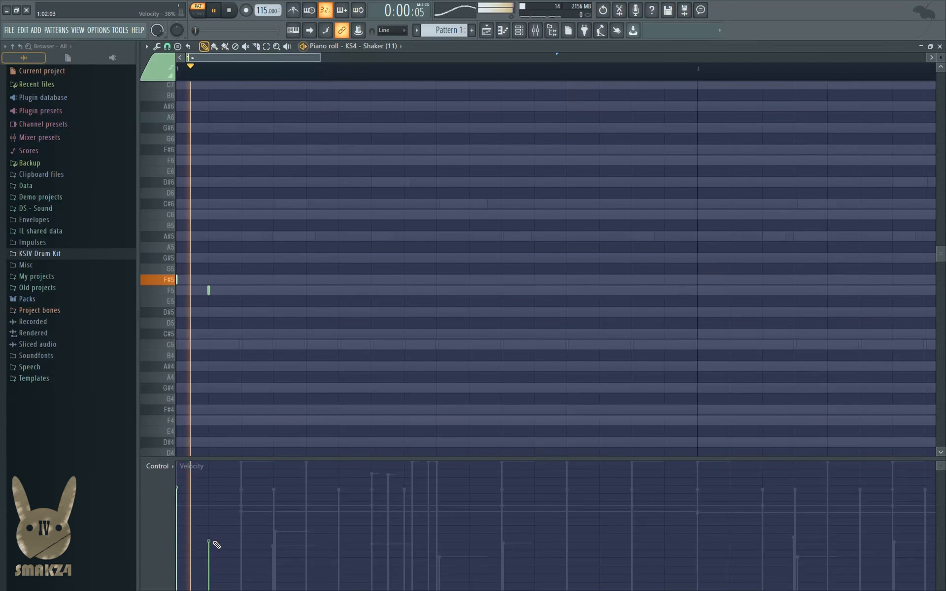
{"action": "key", "text": "space"}
- Duplicate the alternating F#5 and F5 shaker pair repeatedly until it fills all four bars
{"action": "key", "text": "ctrl+b"}
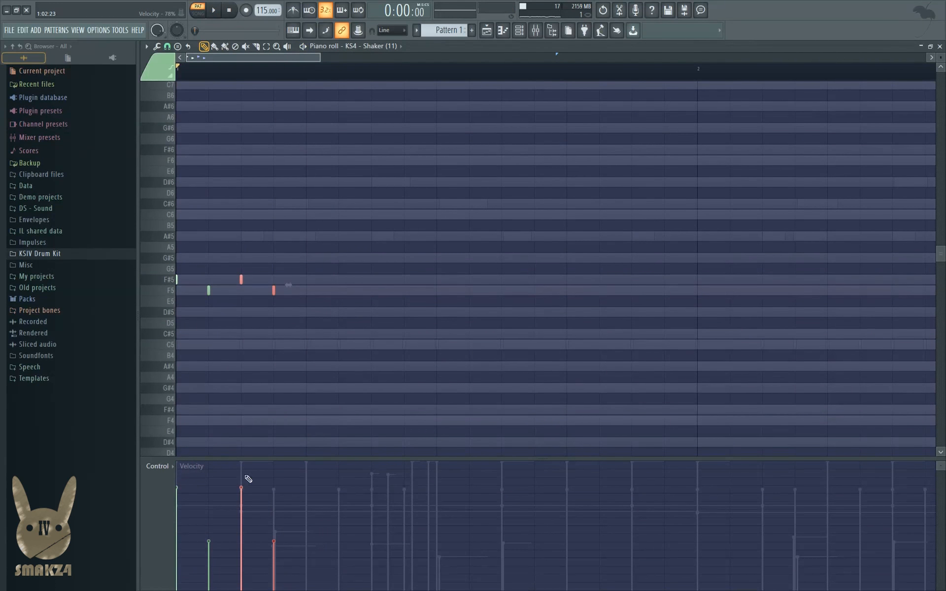
{"action": "scroll", "coordinate": [288, 59], "scroll_direction": "down", "scroll_amount": 4}
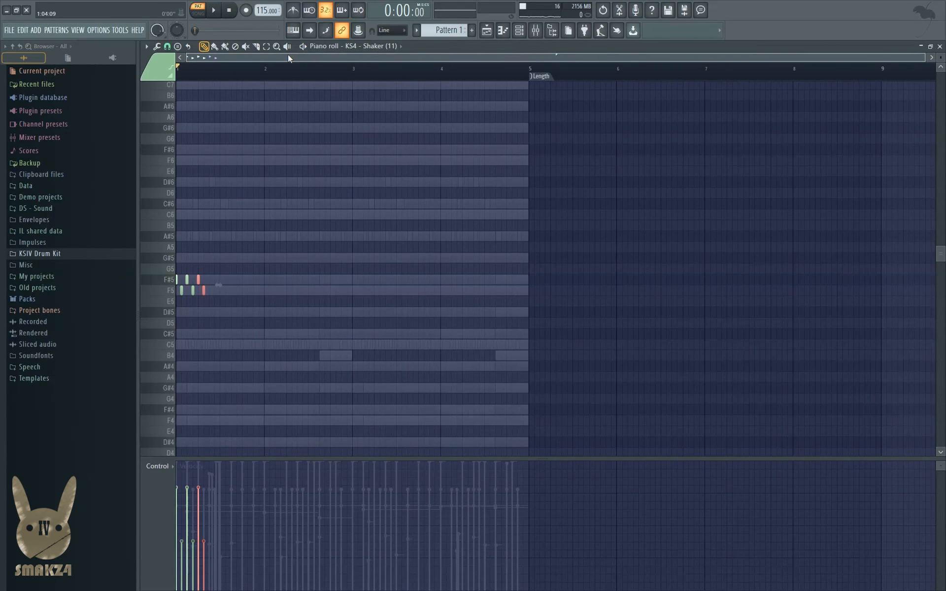
{"action": "key", "text": "ctrl+b"}
{"action": "key", "text": "ctrl+b"}
{"action": "key", "text": "ctrl+b"}
{"action": "key", "text": "ctrl+b"}
{"action": "key", "text": "ctrl+b"}
{"action": "key", "text": "ctrl+b"}
{"action": "key", "text": "ctrl+b"}
{"action": "key", "text": "ctrl+b"}
{"action": "key", "text": "ctrl+b"}
{"action": "key", "text": "ctrl+b"}
{"action": "key", "text": "ctrl+b"}
{"action": "key", "text": "ctrl+b"}
{"action": "key", "text": "ctrl+b"}
{"action": "key", "text": "ctrl+b"}
{"action": "key", "text": "ctrl+b"}
{"action": "key", "text": "ctrl+b"}
{"action": "key", "text": "ctrl+b"}
{"action": "key", "text": "ctrl+b"}
{"action": "key", "text": "ctrl+b"}
{"action": "key", "text": "ctrl+b"}
{"action": "key", "text": "ctrl+b"}
{"action": "key", "text": "ctrl+b"}
{"action": "key", "text": "ctrl+b"}
{"action": "key", "text": "ctrl+b"}
{"action": "key", "text": "ctrl+b"}
{"action": "key", "text": "ctrl+b"}
{"action": "key", "text": "ctrl+b"}
{"action": "key", "text": "ctrl+b"}
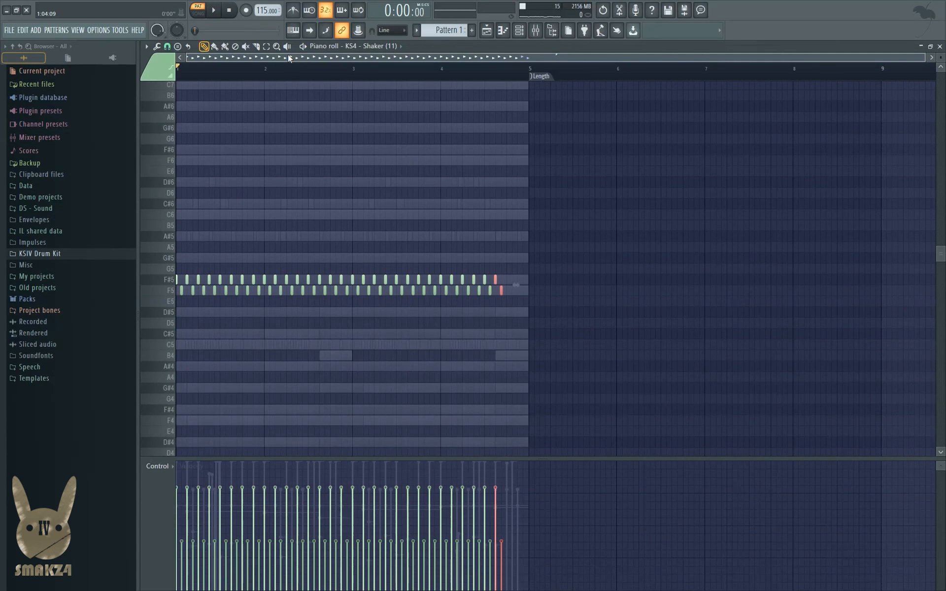
- Play the pattern, return to the channel rack and pan the Shaker (11) channel to the left
{"action": "key", "text": "space"}
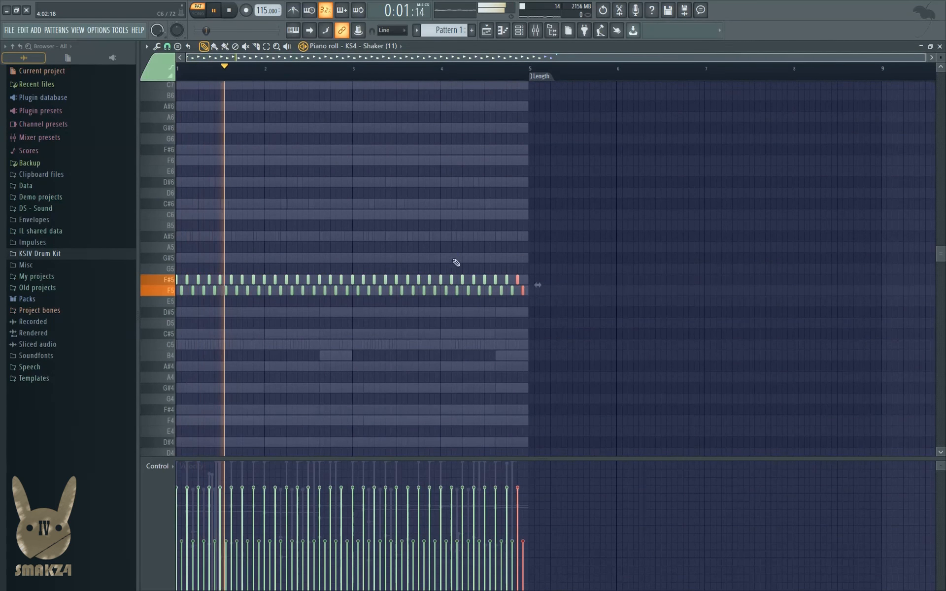
{"action": "key", "text": "F7"}
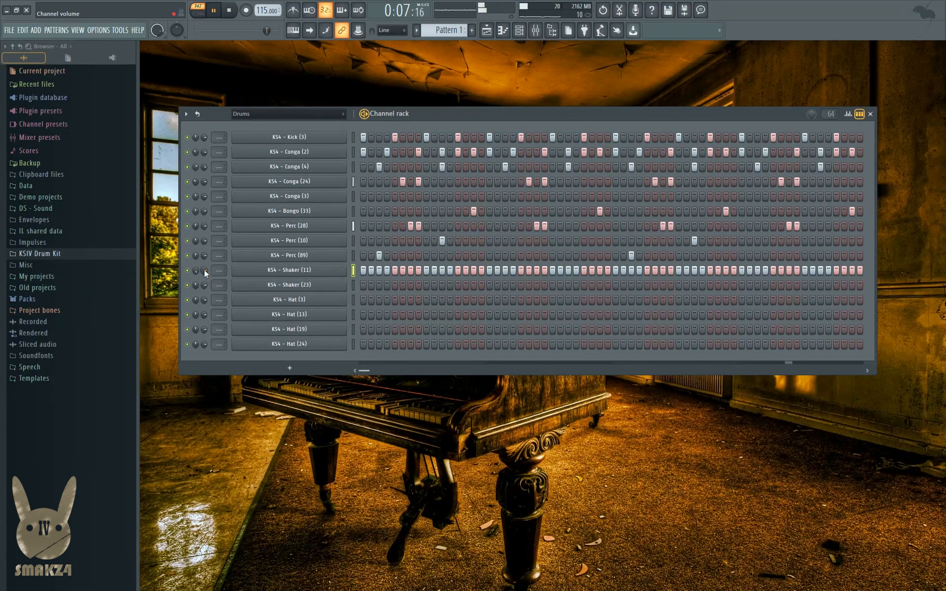
{"action": "left_click_drag", "start_coordinate": [196, 271], "coordinate": [203, 292]}
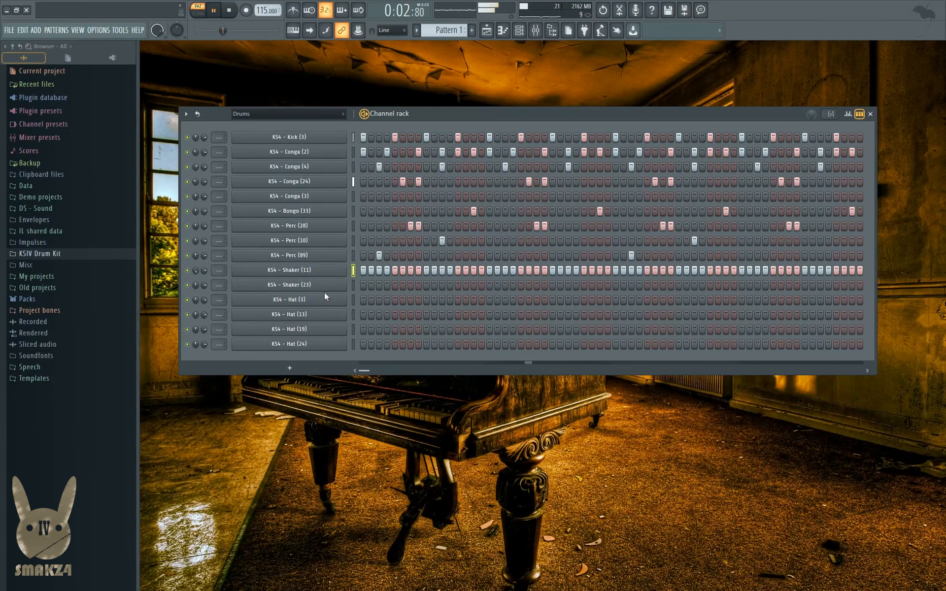
- Place KS4 - Shaker (23) hits on the first step of all four bars, removing the trial hit on step 21
{"action": "left_click", "coordinate": [363, 285]}
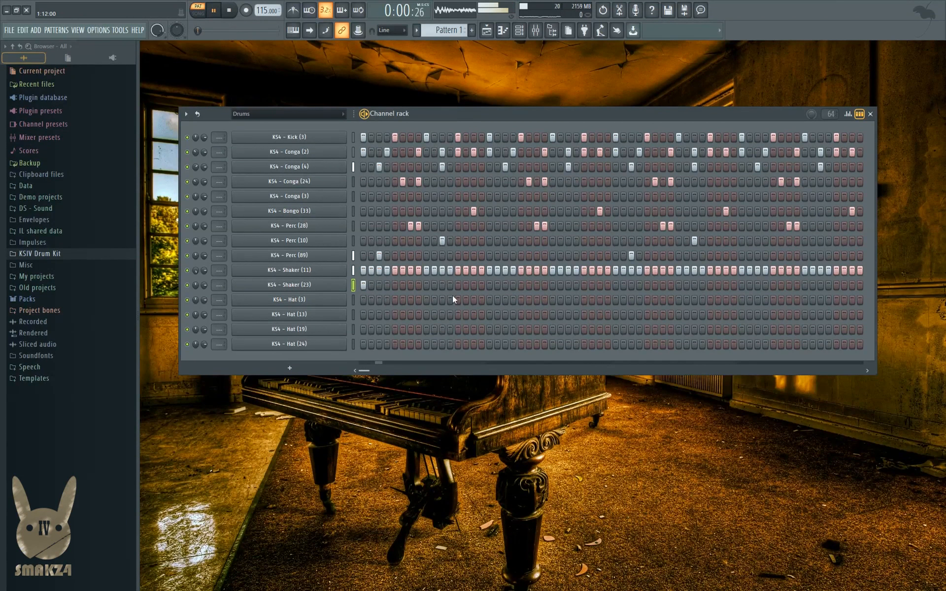
{"action": "left_click", "coordinate": [521, 284]}
{"action": "left_click", "coordinate": [522, 285]}
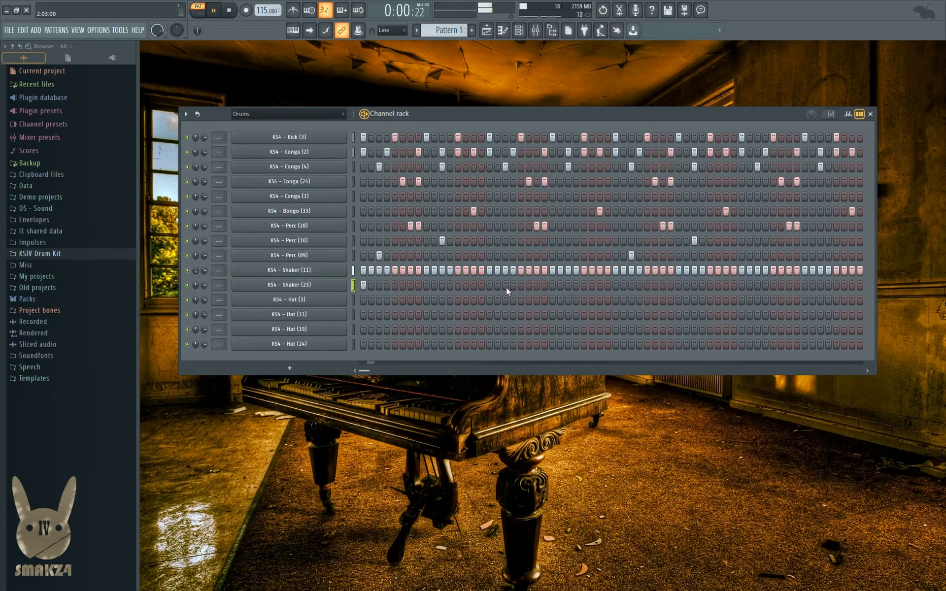
{"action": "left_click", "coordinate": [490, 284]}
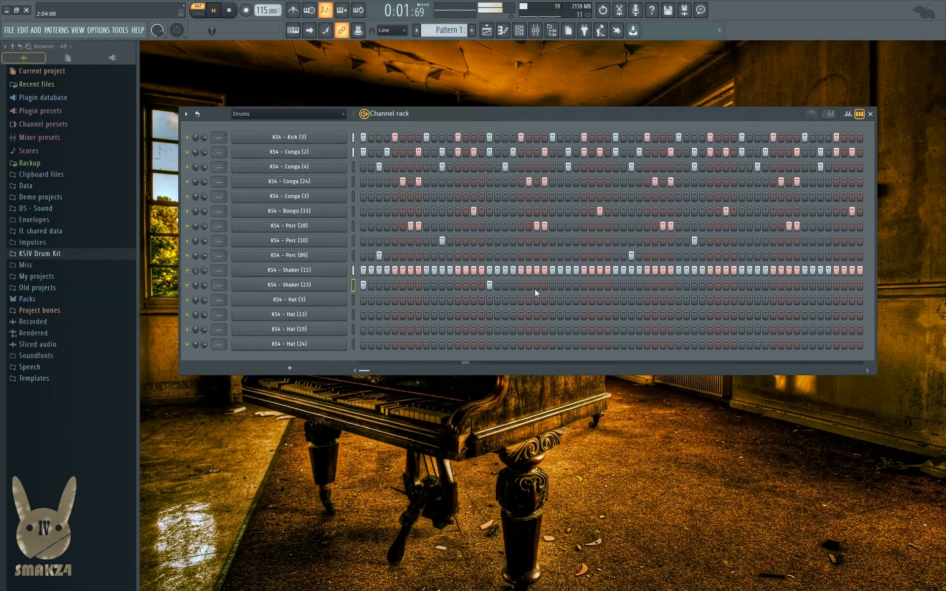
{"action": "left_click", "coordinate": [616, 284]}
{"action": "left_click", "coordinate": [741, 286]}
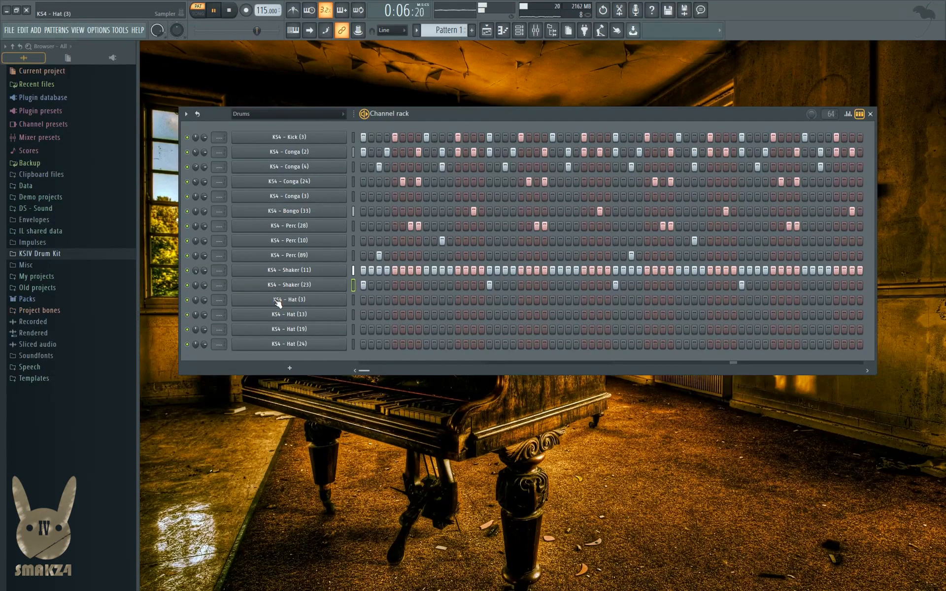
- Audition the KS4 - Hat (3) and KS4 - Hat (13) samples in their channel settings, closing each one after listening
{"action": "left_click", "coordinate": [310, 300]}
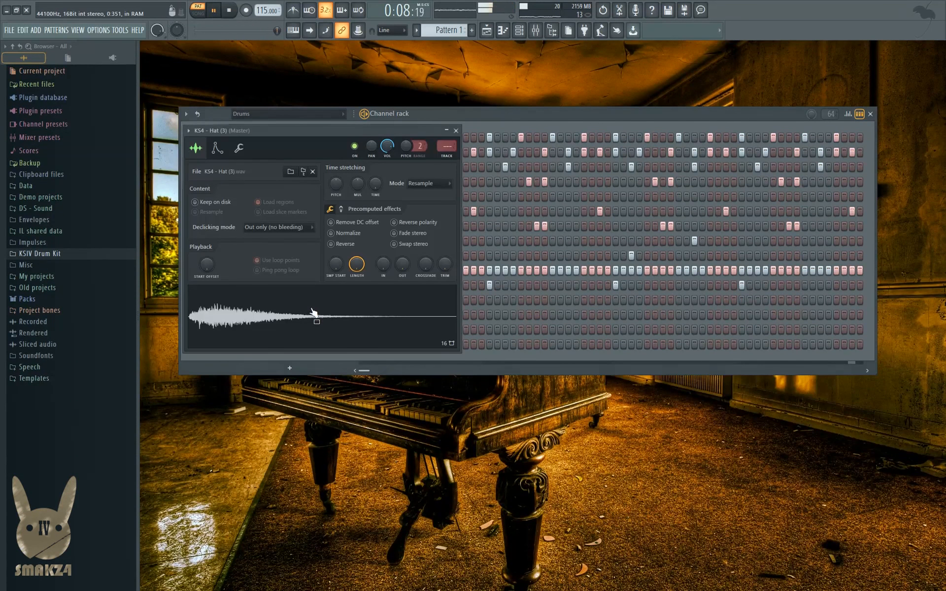
{"action": "left_click", "coordinate": [456, 131]}
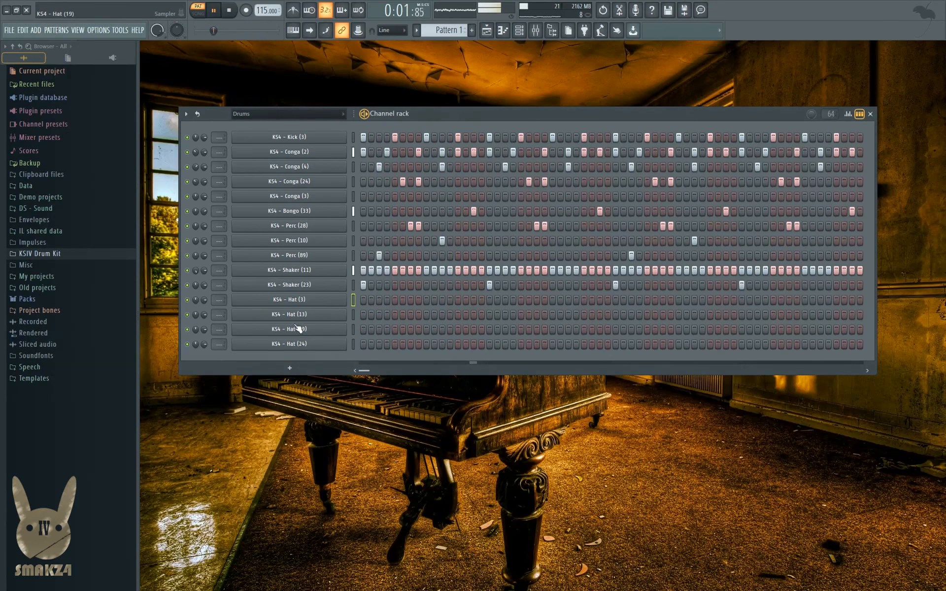
{"action": "left_click", "coordinate": [298, 329]}
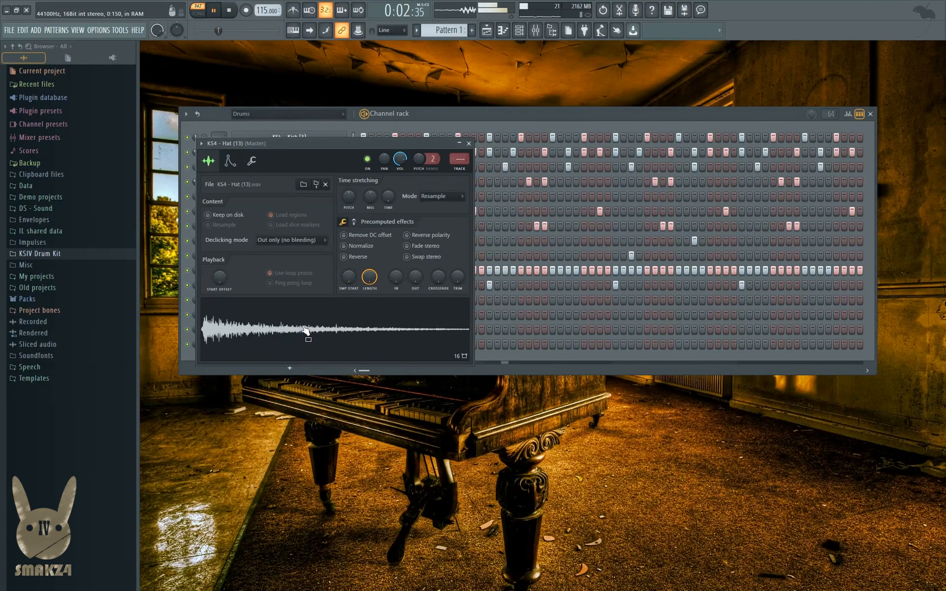
{"action": "left_click", "coordinate": [468, 143]}
- Place KS4 - Hat (13) hits on the third step of every beat across all four bars, from step 3 to step 63
{"action": "left_click", "coordinate": [379, 315]}
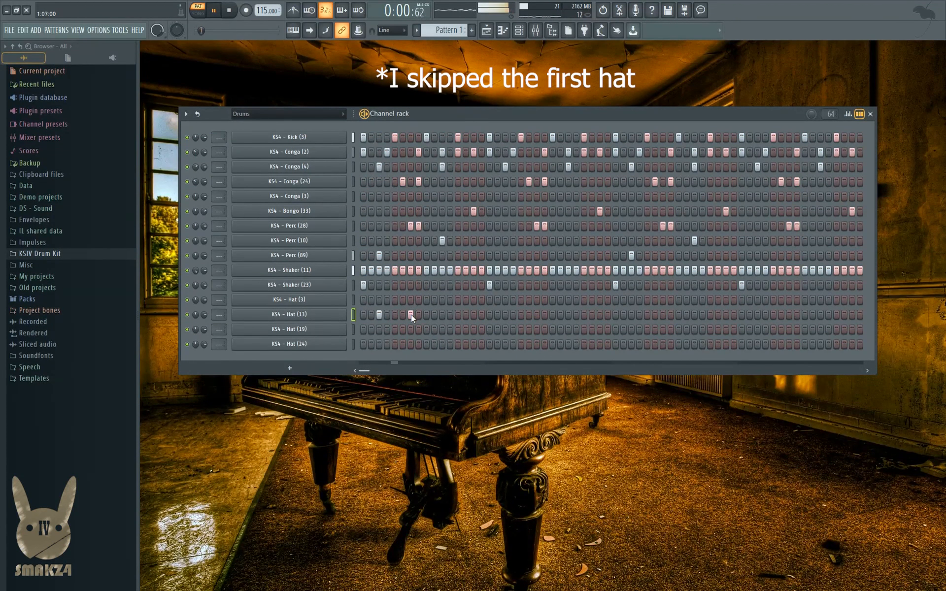
{"action": "left_click", "coordinate": [410, 315]}
{"action": "left_click", "coordinate": [442, 315]}
{"action": "left_click", "coordinate": [473, 315]}
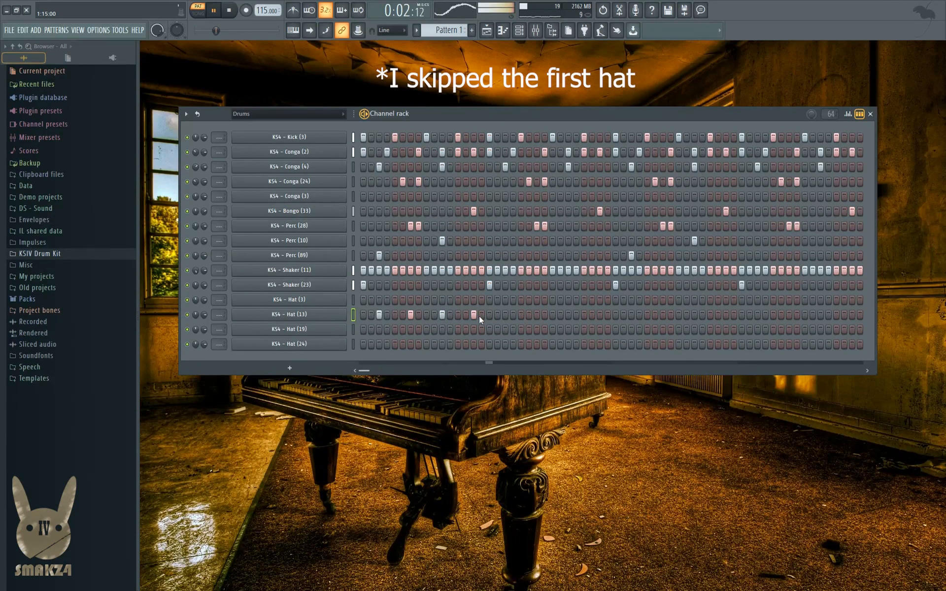
{"action": "left_click", "coordinate": [505, 315]}
{"action": "left_click", "coordinate": [537, 315]}
{"action": "left_click", "coordinate": [568, 315]}
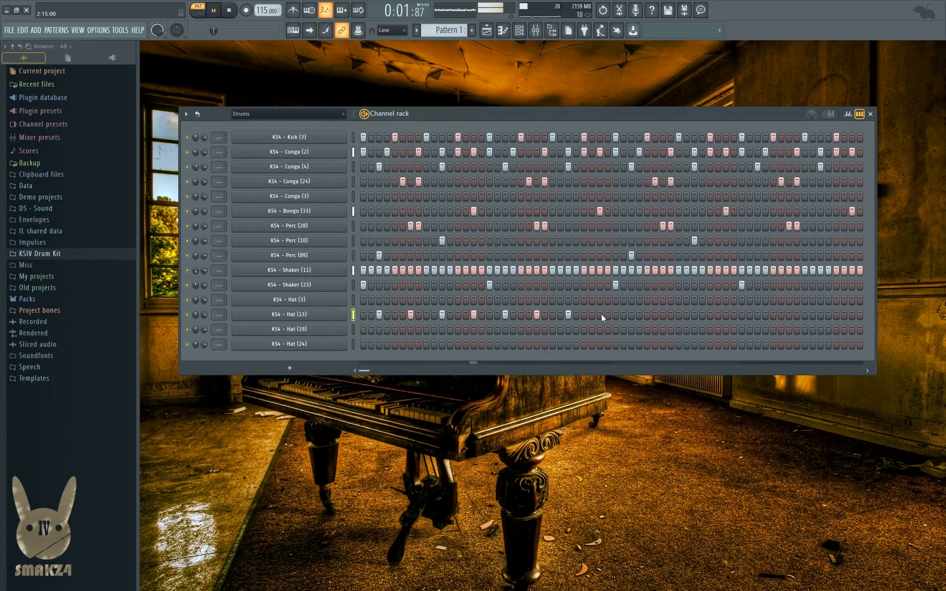
{"action": "left_click", "coordinate": [600, 315]}
{"action": "left_click", "coordinate": [631, 315]}
{"action": "left_click", "coordinate": [662, 315]}
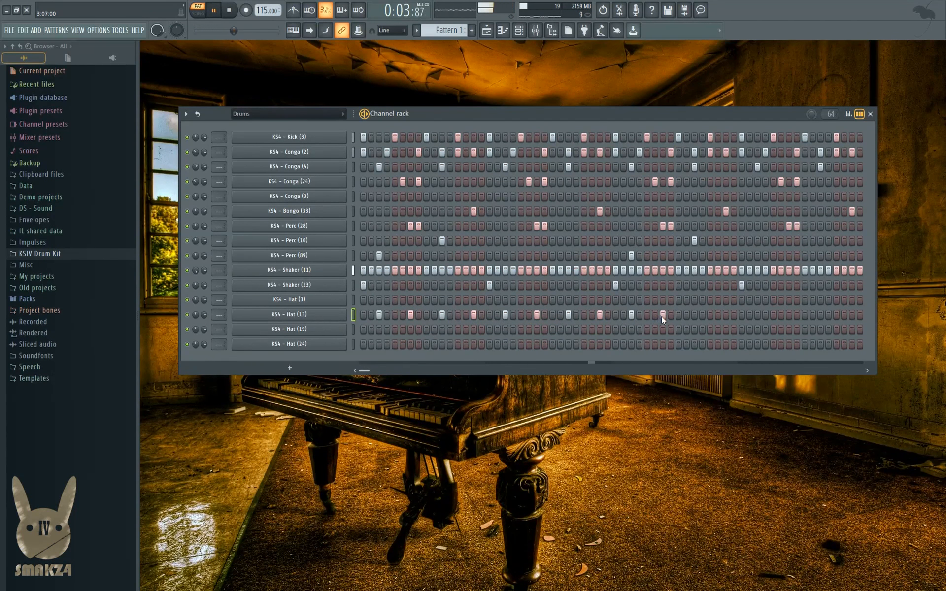
{"action": "left_click", "coordinate": [695, 315]}
{"action": "left_click", "coordinate": [725, 315]}
{"action": "left_click", "coordinate": [757, 315]}
{"action": "left_click", "coordinate": [789, 315]}
{"action": "left_click", "coordinate": [820, 315]}
{"action": "left_click", "coordinate": [852, 315]}
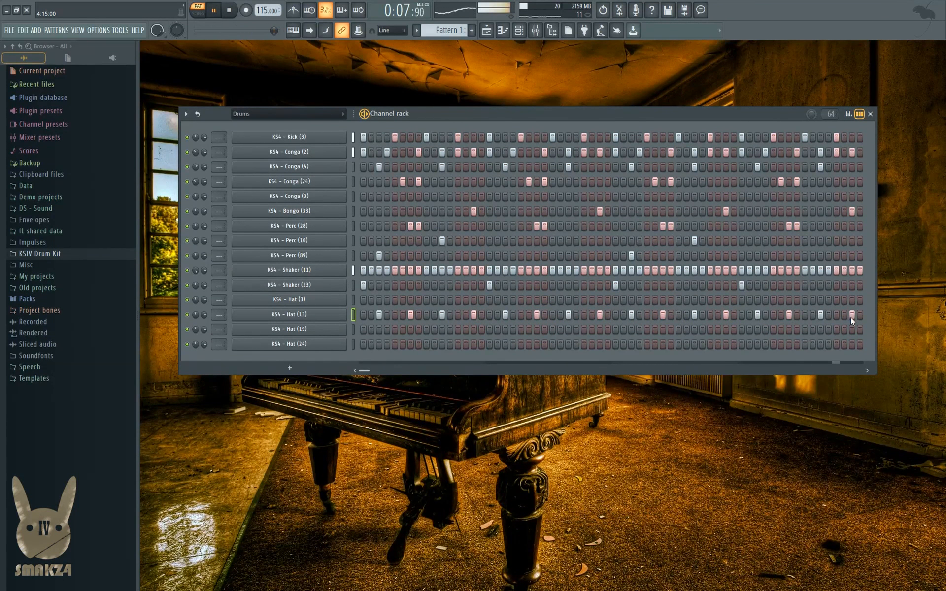
- Place a KS4 - Hat (19) hit on the seventh step of each of the four bars
{"action": "left_click", "coordinate": [410, 329]}
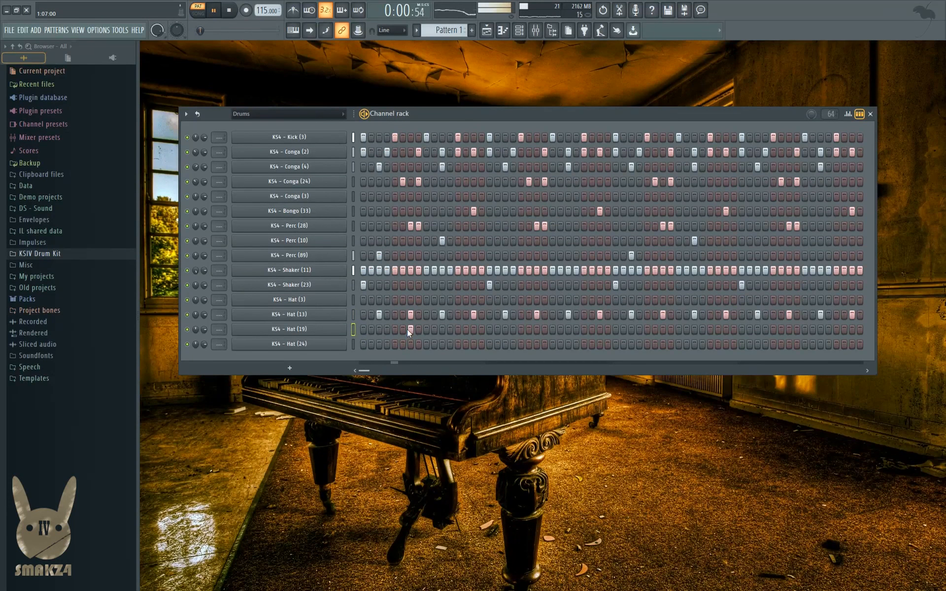
{"action": "left_click", "coordinate": [537, 329]}
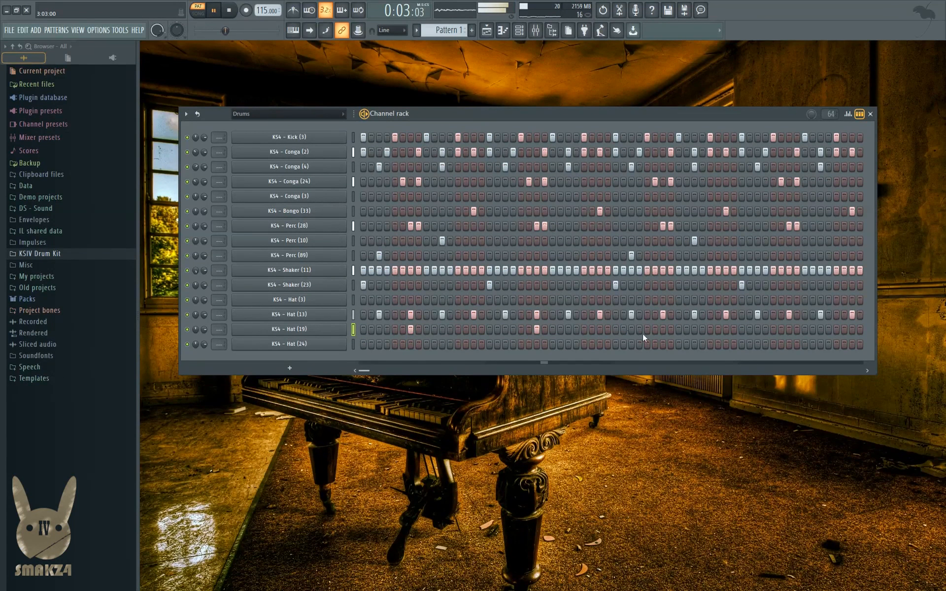
{"action": "left_click", "coordinate": [790, 329]}
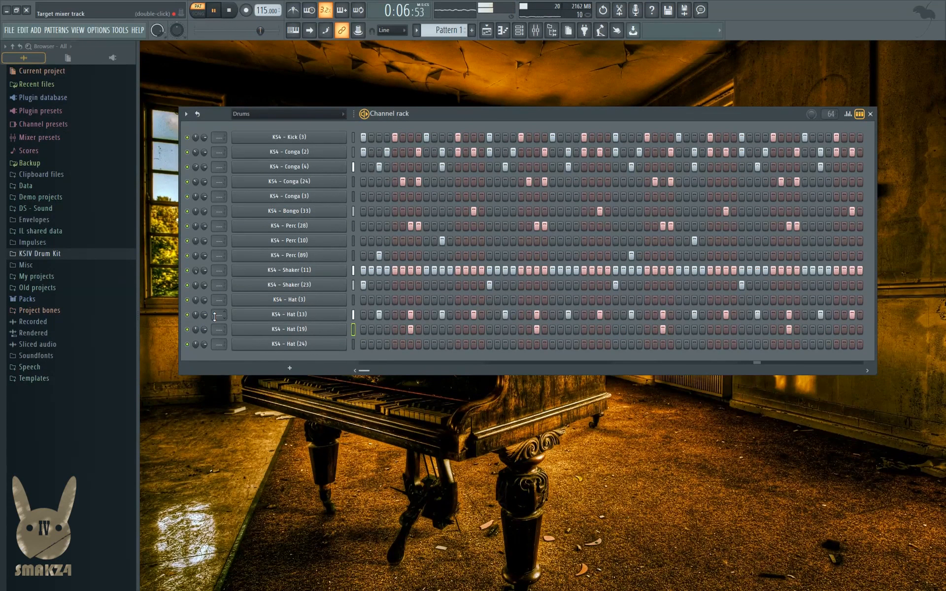
- Pan the KS4 - Hat (19) channel 38% left and lower its volume
{"action": "left_click_drag", "start_coordinate": [195, 329], "coordinate": [196, 294]}
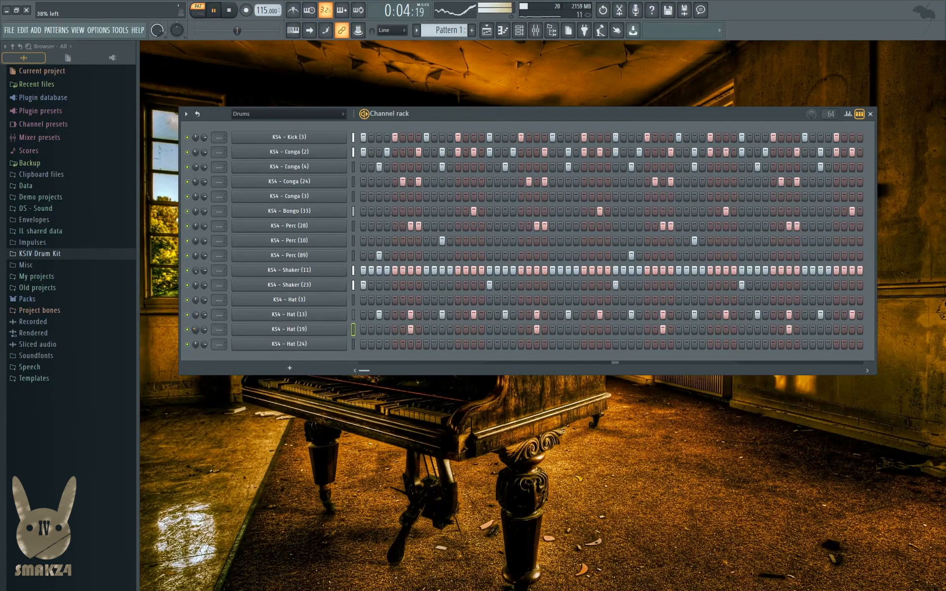
{"action": "left_click_drag", "start_coordinate": [204, 329], "coordinate": [204, 342]}
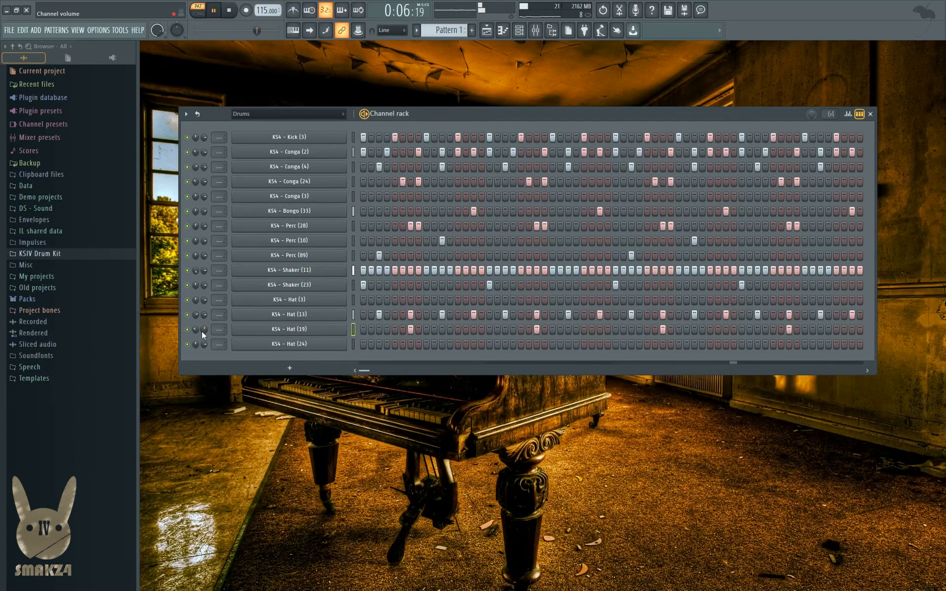
- Audition the KS4 - Hat (24) sample in its channel settings and return to the channel rack
{"action": "left_click", "coordinate": [266, 346]}
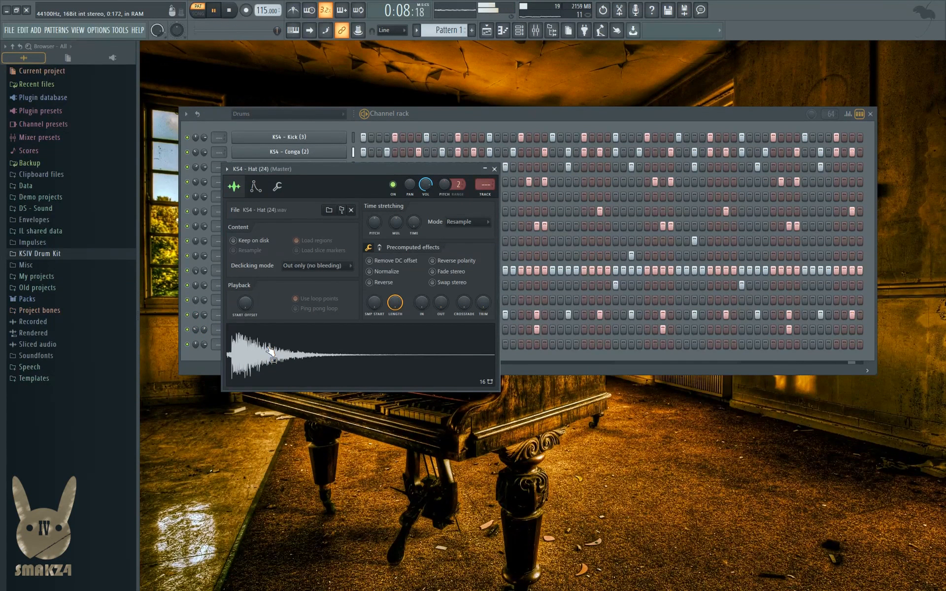
{"action": "left_click", "coordinate": [480, 114]}
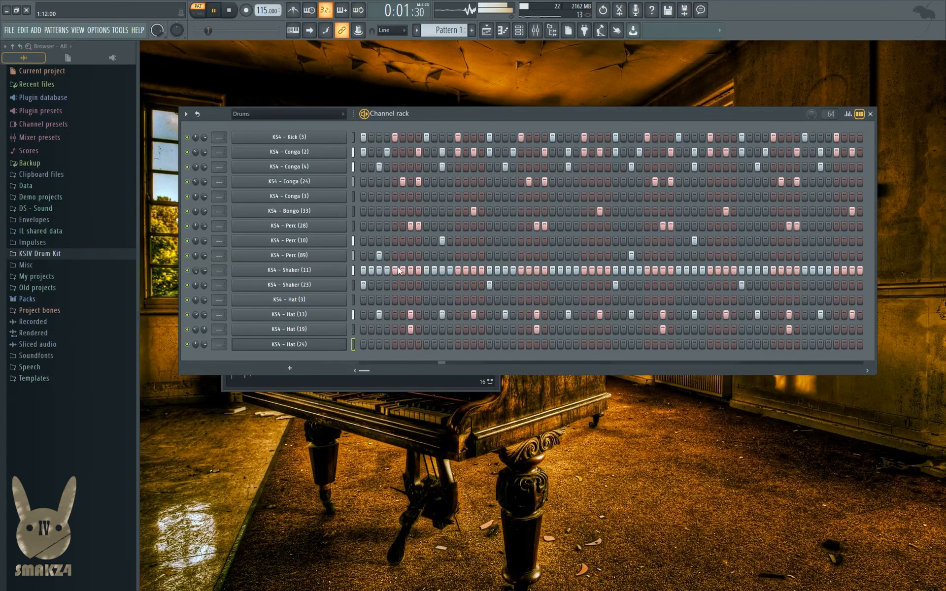
{"action": "left_click", "coordinate": [305, 347]}
{"action": "left_click", "coordinate": [494, 169]}
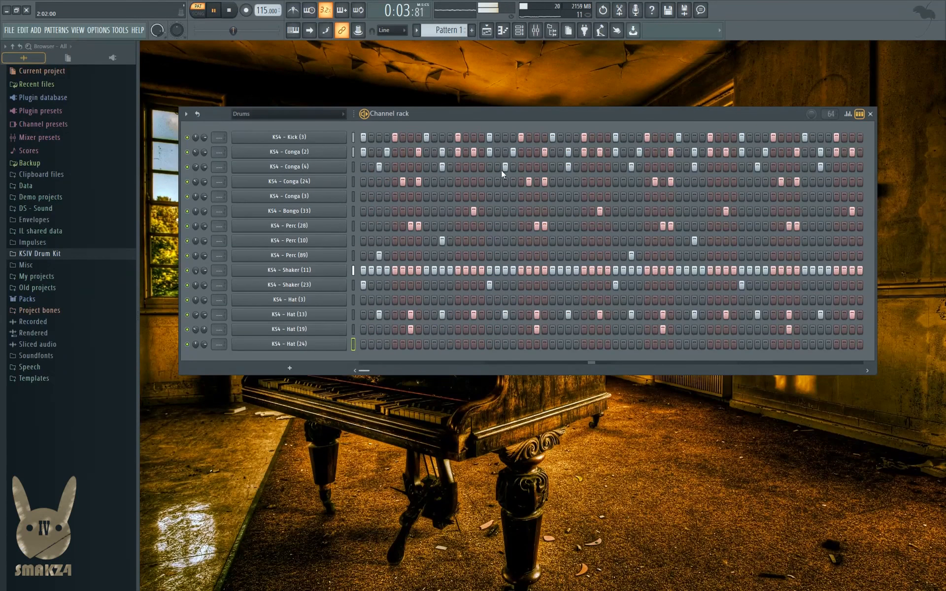
- Try KS4 - Hat (24) hits on steps 15, 16 and 18, and restart the pattern to hear them
{"action": "left_click", "coordinate": [474, 344]}
{"action": "left_click", "coordinate": [496, 344]}
{"action": "left_click", "coordinate": [481, 344]}
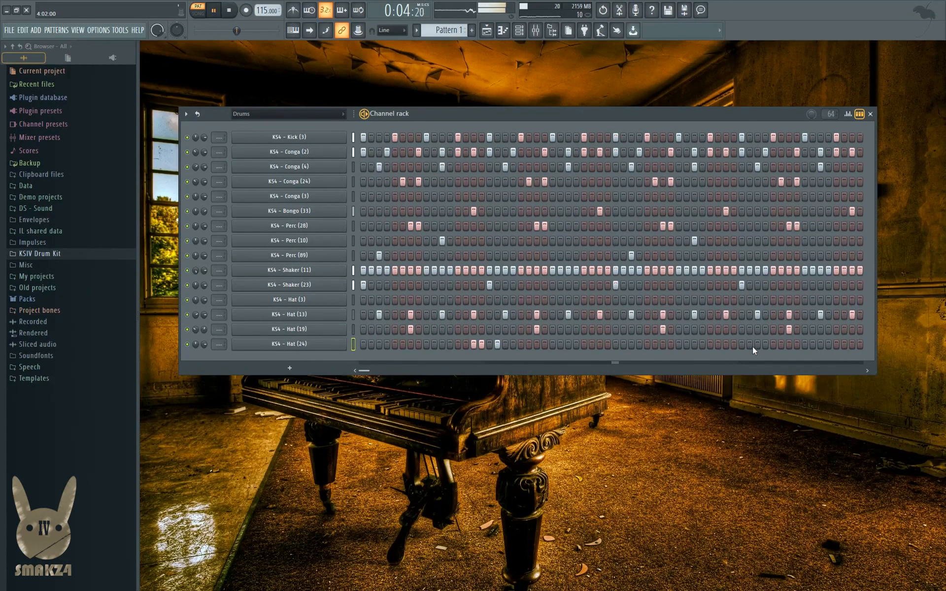
{"action": "key", "text": "space"}
{"action": "key", "text": "space"}
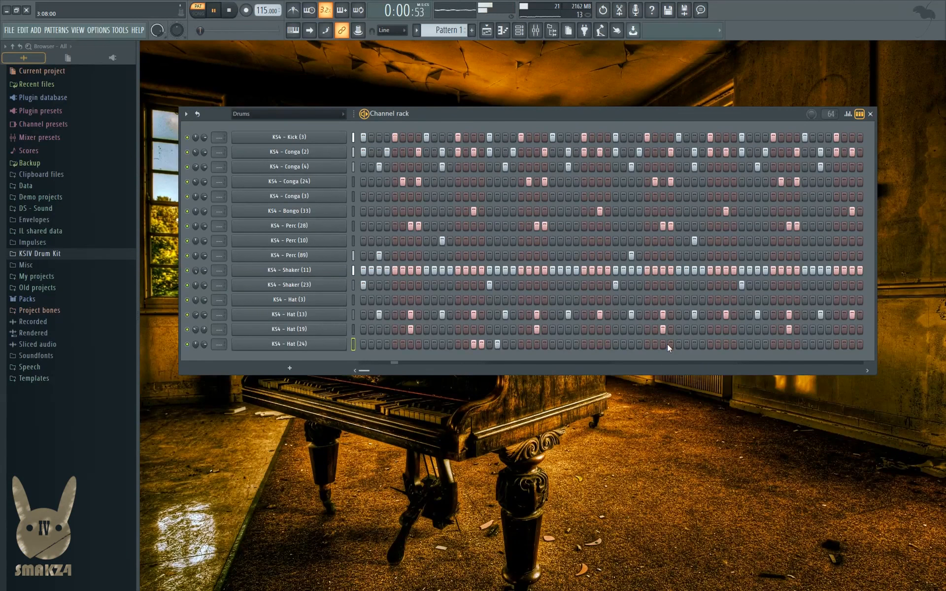
- Try KS4 - Hat (24) hits on steps 39, 40 and 43, and replace those on steps 15, 16 and 18 with steps 7, 8 and 11
{"action": "left_click", "coordinate": [692, 344]}
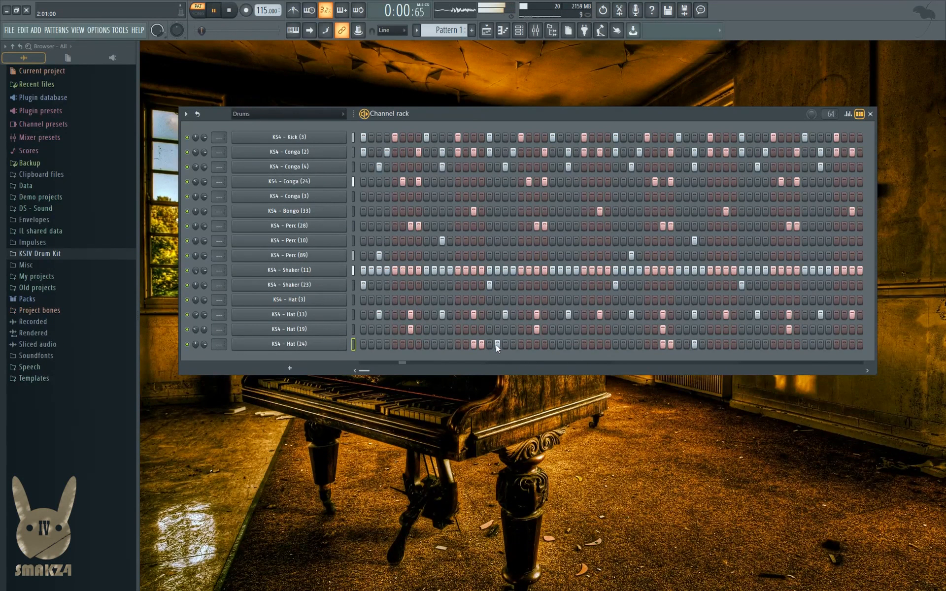
{"action": "key", "text": "space"}
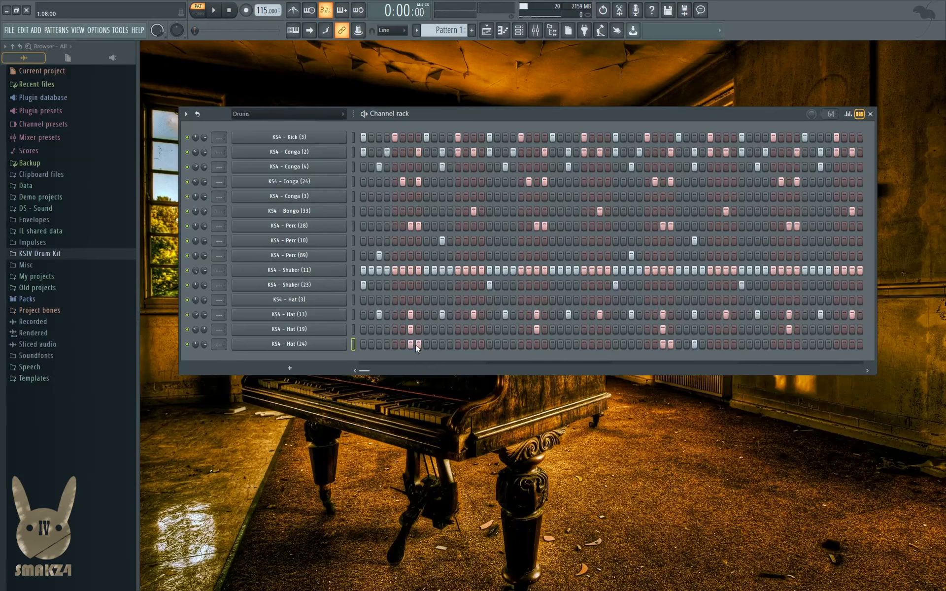
{"action": "key", "text": "space"}
{"action": "left_click", "coordinate": [440, 345]}
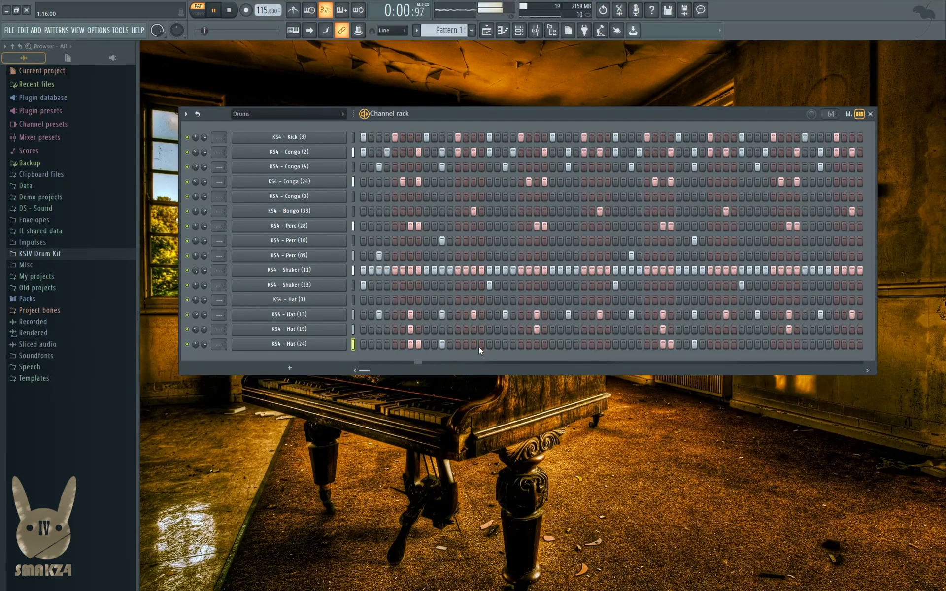
- Replace the KS4 - Hat (24) hits on steps 7, 8 and 11 with hits on steps 23, 24 and 27, and replay the pattern
{"action": "key", "text": "space"}
{"action": "left_click_drag", "start_coordinate": [484, 344], "coordinate": [399, 344]}
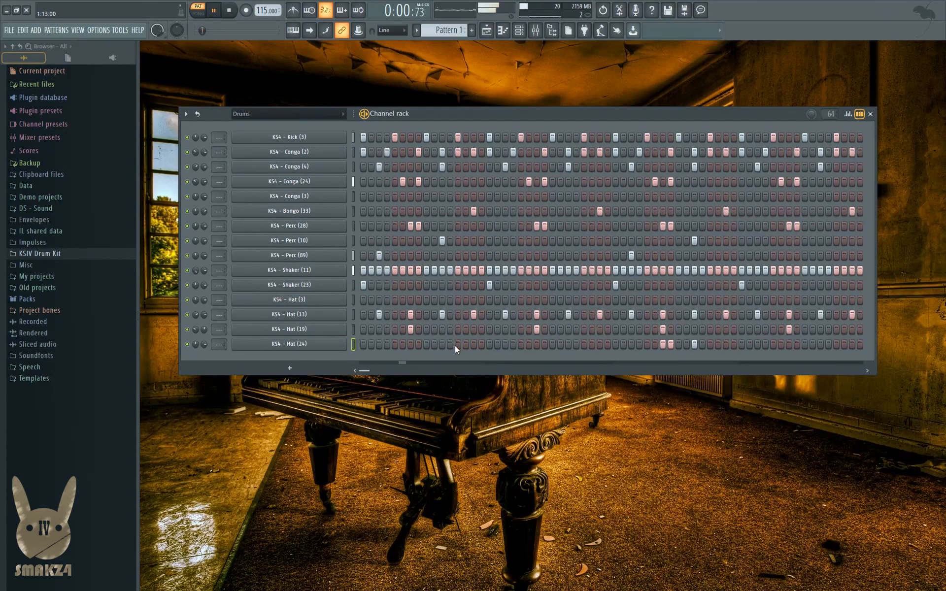
{"action": "left_click", "coordinate": [536, 345]}
{"action": "left_click", "coordinate": [544, 344]}
{"action": "left_click", "coordinate": [568, 345]}
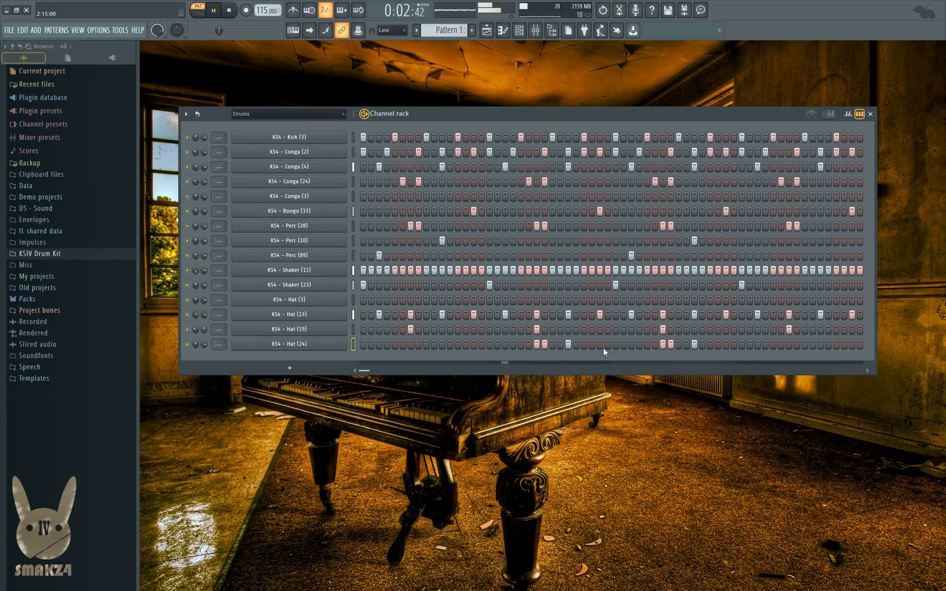
{"action": "key", "text": "space"}
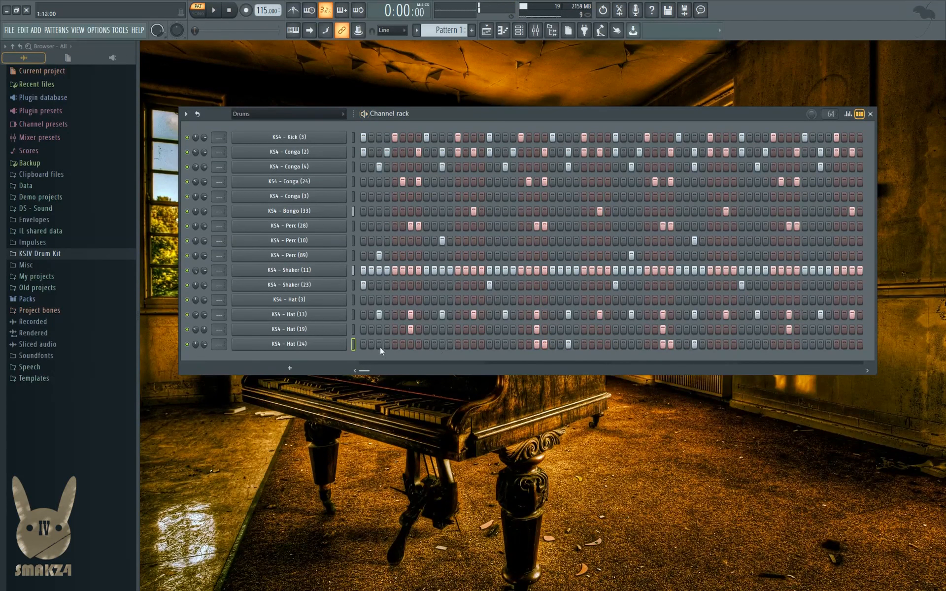
{"action": "key", "text": "space"}
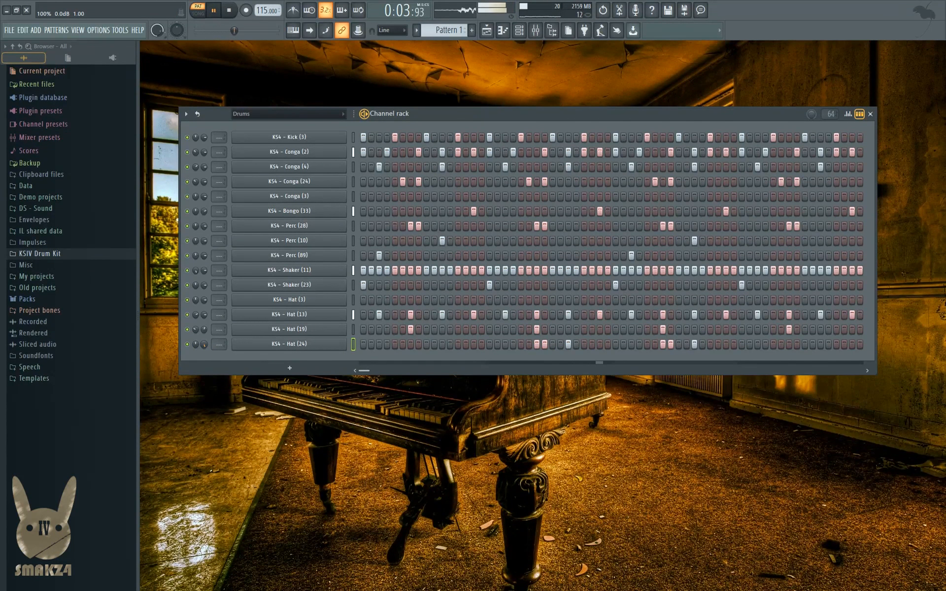
- Replace the KS4 - Hat (24) hits on steps 39, 40 and 43 with steps 55, 56 and 59, and pan the channel 78% left
{"action": "key", "text": "space"}
{"action": "right_click", "coordinate": [695, 345]}
{"action": "key", "text": "space"}
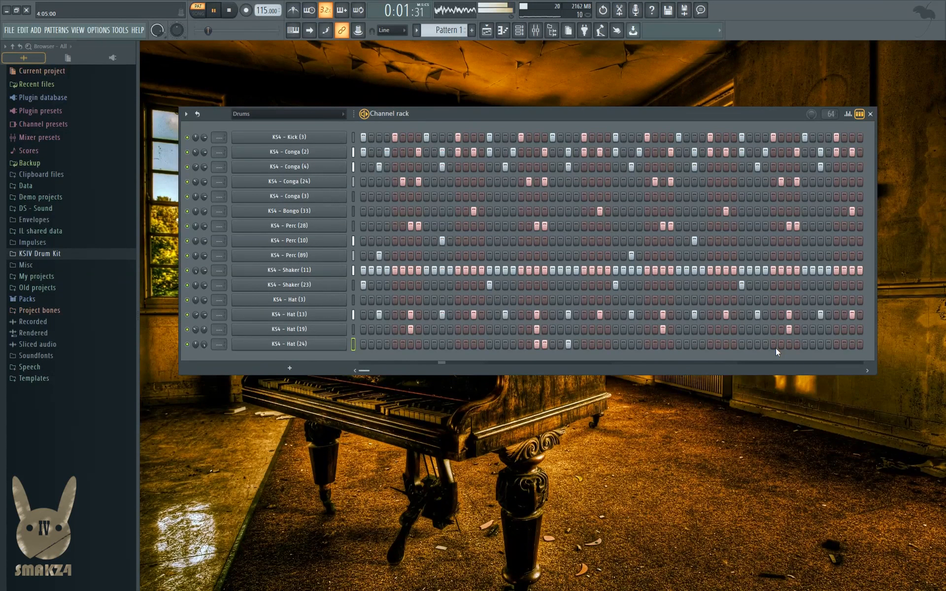
{"action": "left_click_drag", "start_coordinate": [790, 345], "coordinate": [797, 345]}
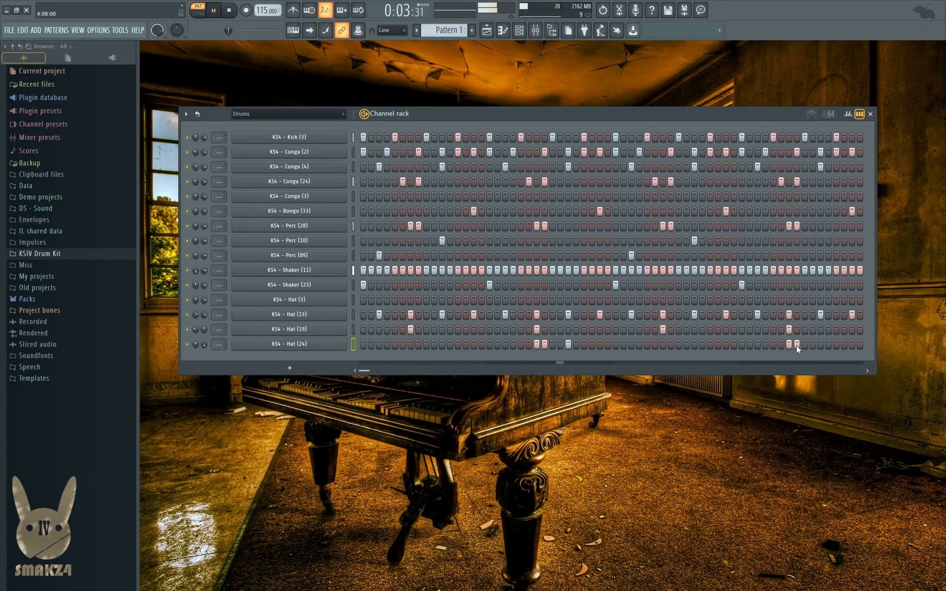
{"action": "left_click", "coordinate": [819, 345]}
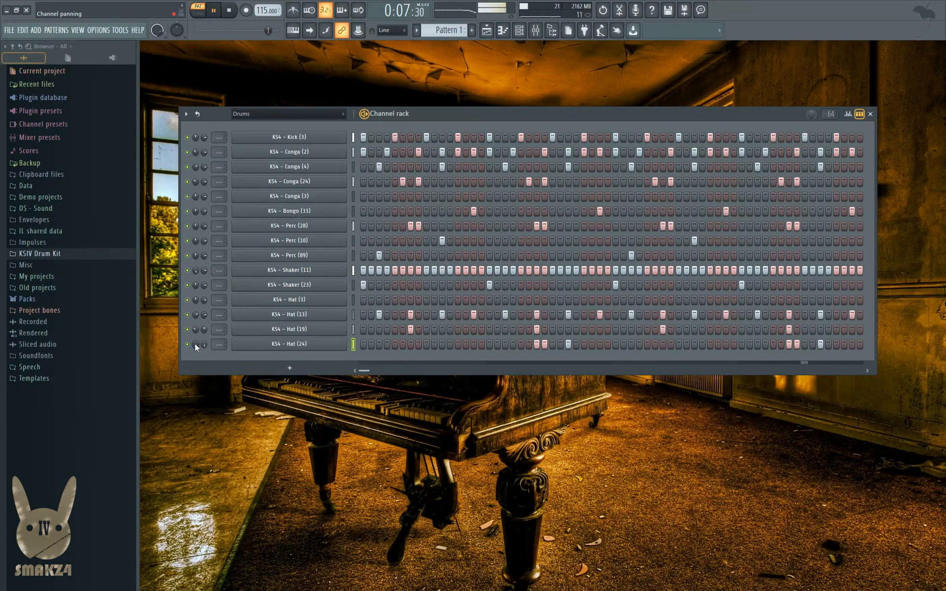
{"action": "left_click_drag", "start_coordinate": [195, 345], "coordinate": [196, 343]}
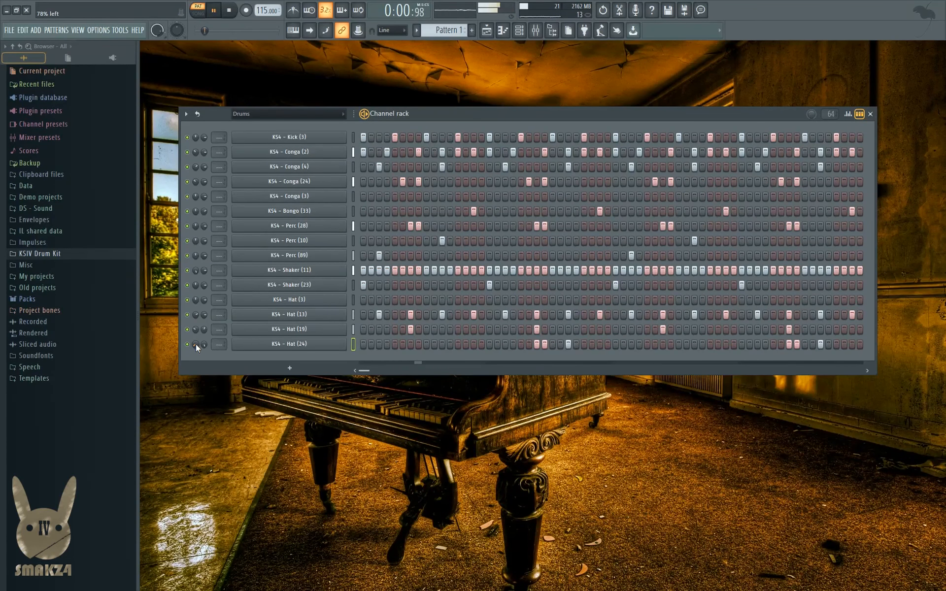